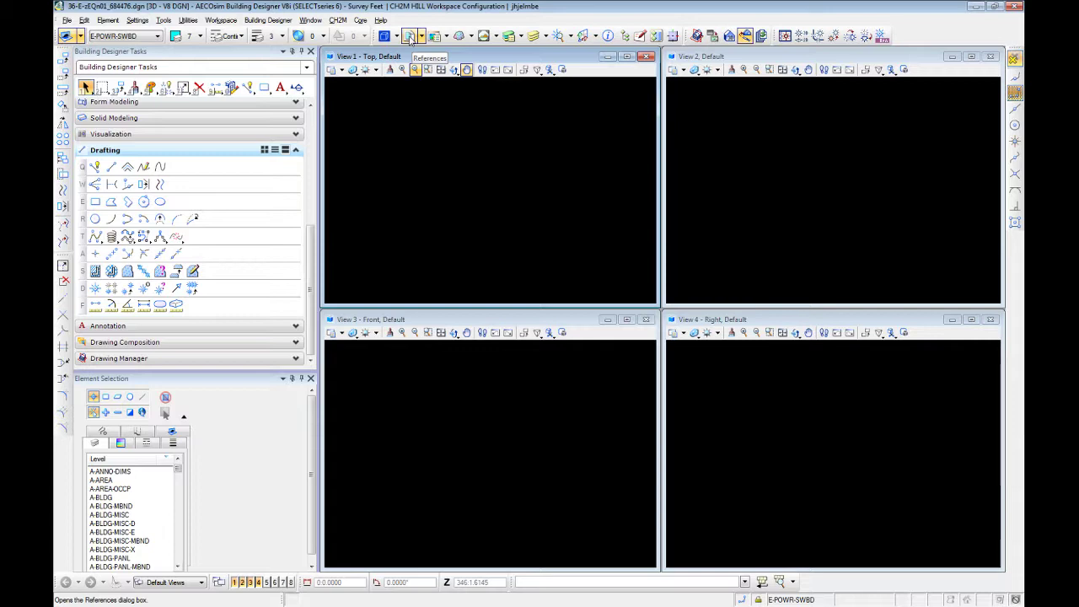
Turn on the display of all four attached reference files and close the References dialog
left_click(410, 38)
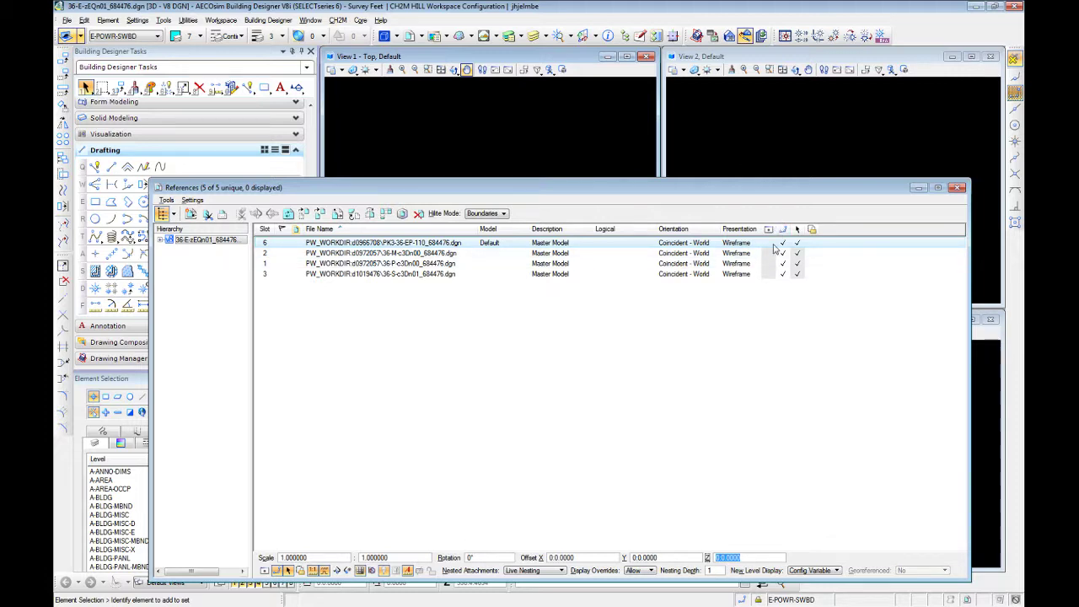
left_click(766, 245)
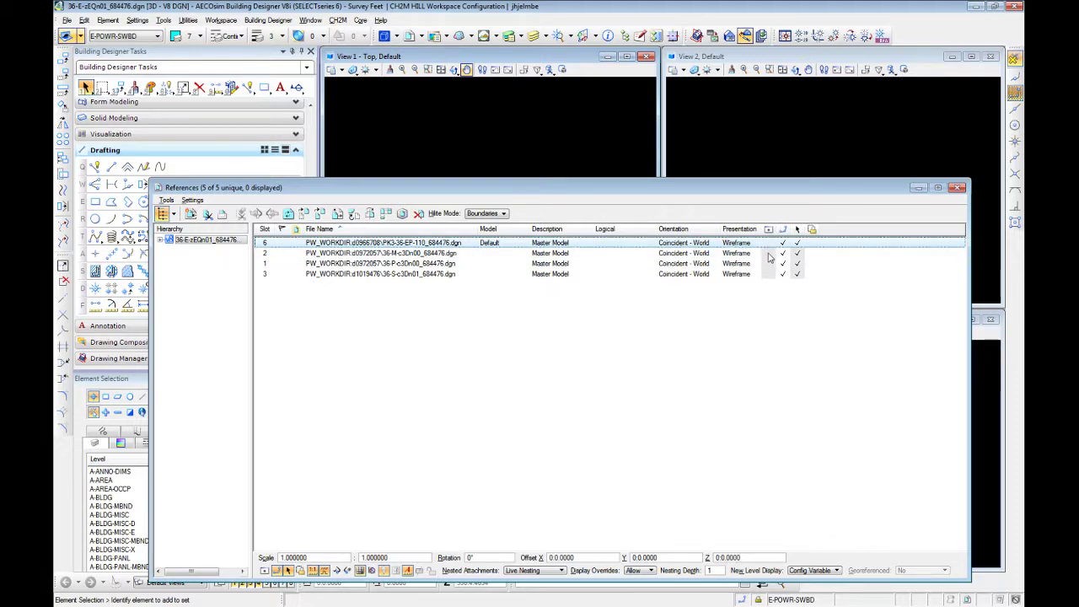
left_click(769, 254)
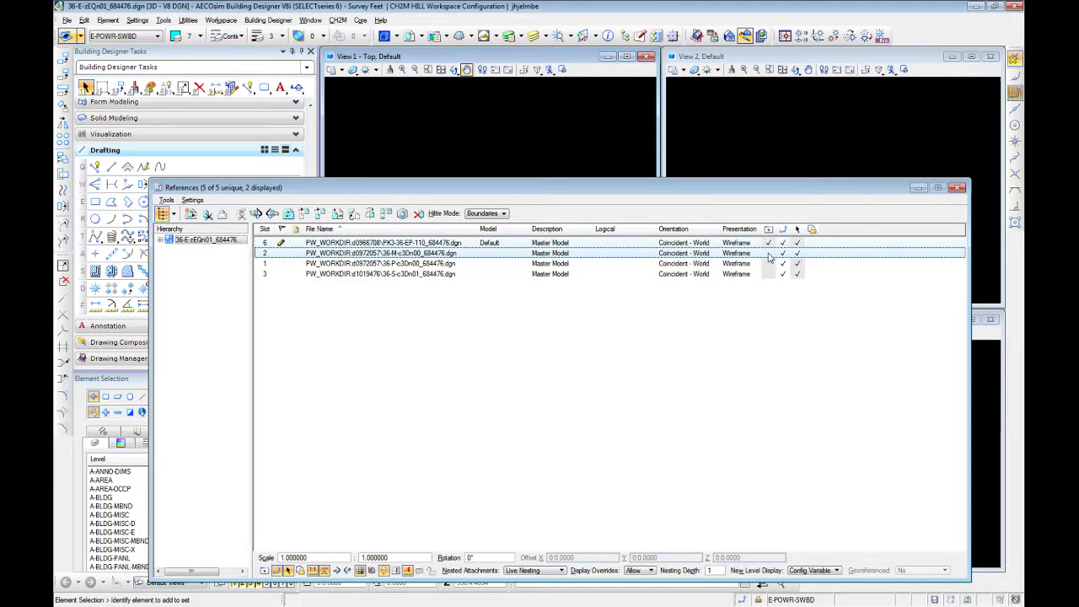
left_click(769, 265)
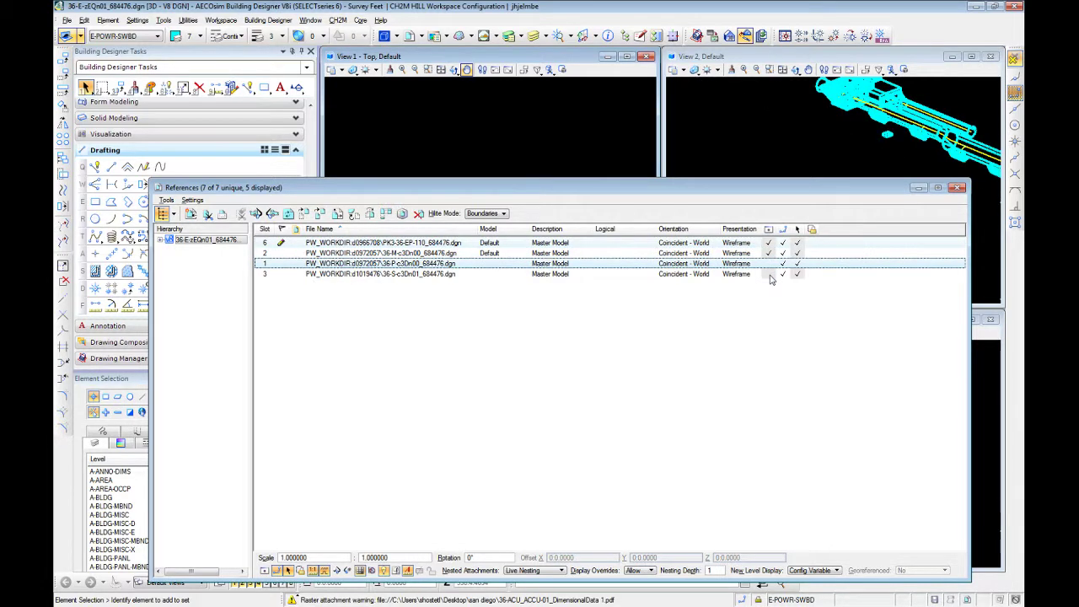
left_click(768, 274)
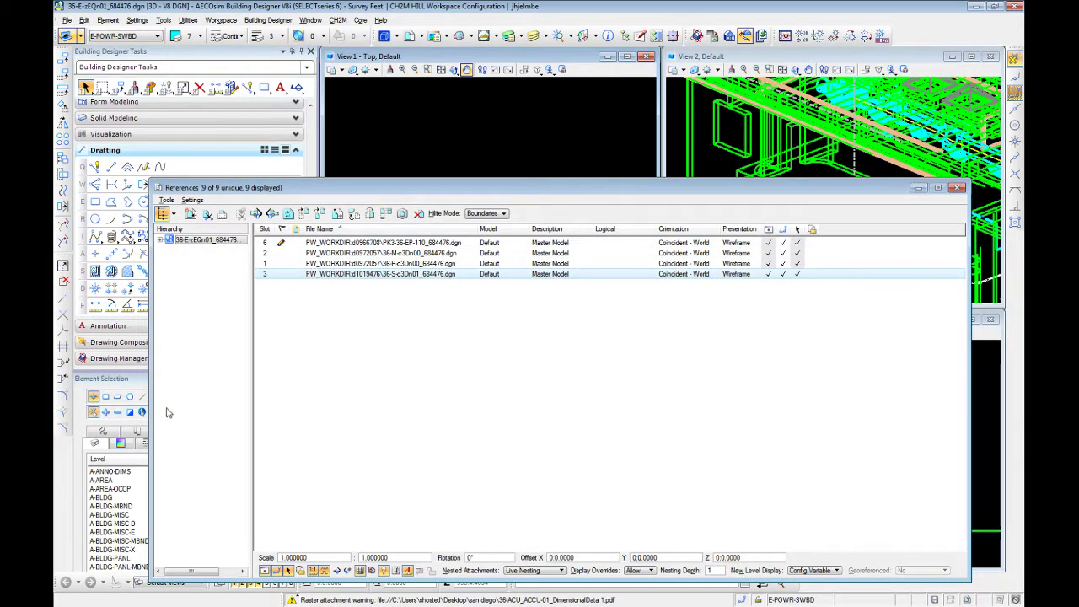
left_click(381, 327)
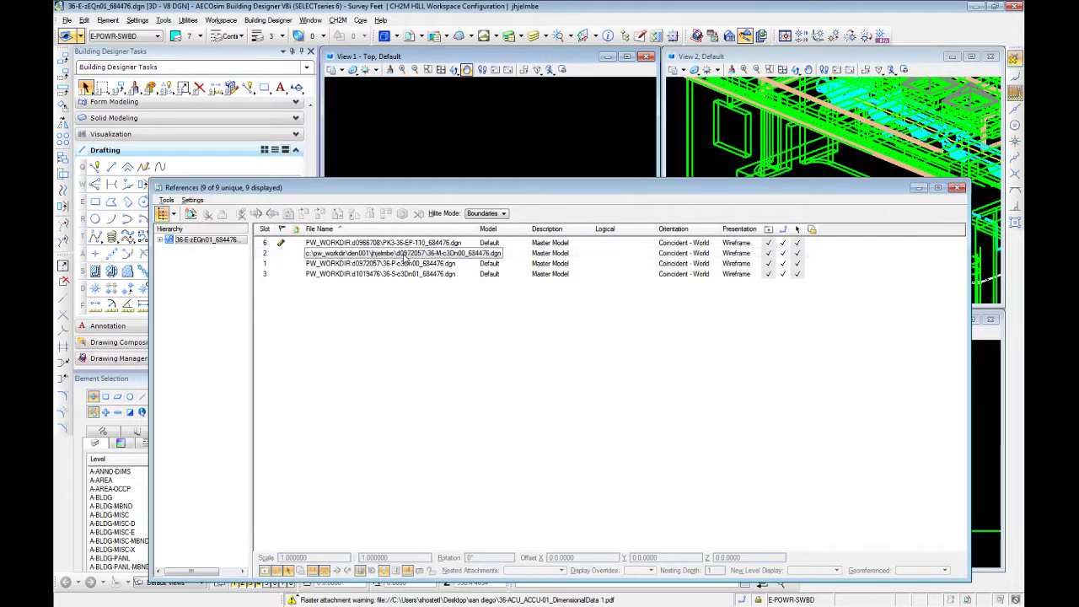
left_click_drag(501, 191, 464, 136)
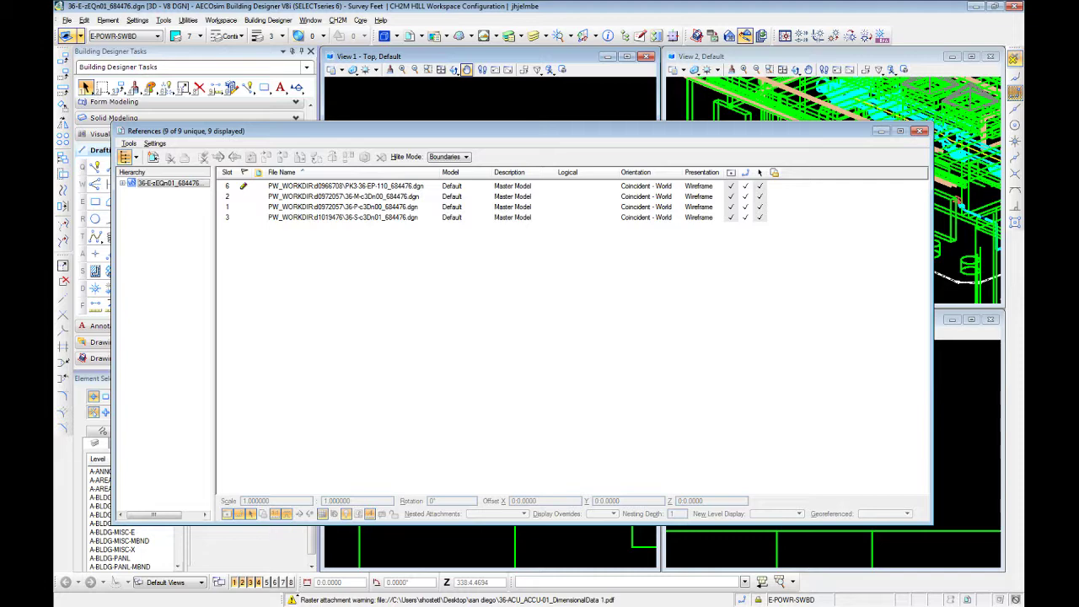
left_click(919, 130)
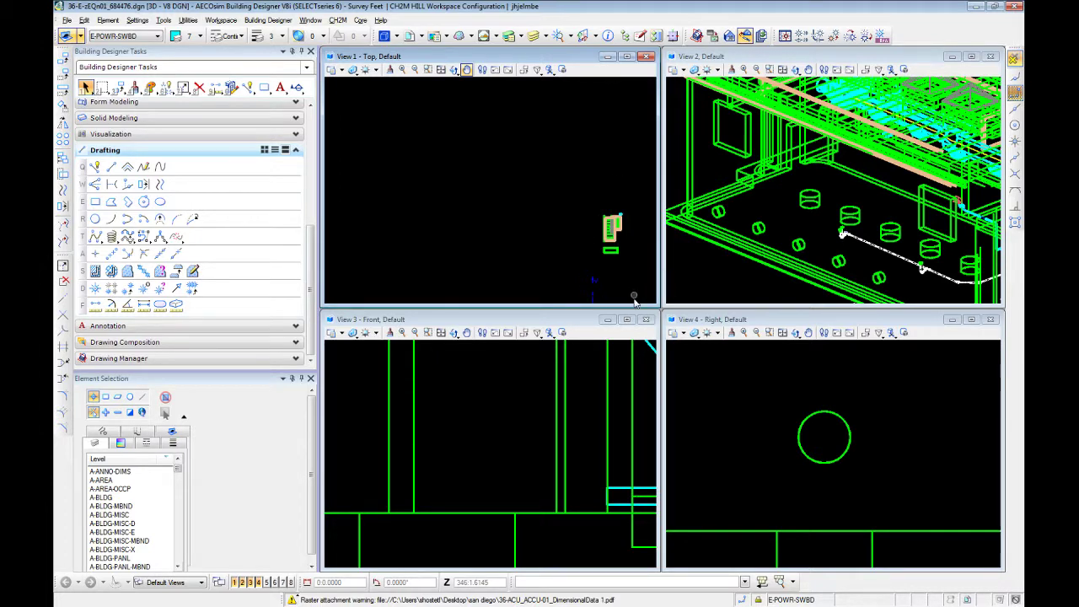
Close views 2, 3 and 4 and maximize the Top view window
left_click(523, 332)
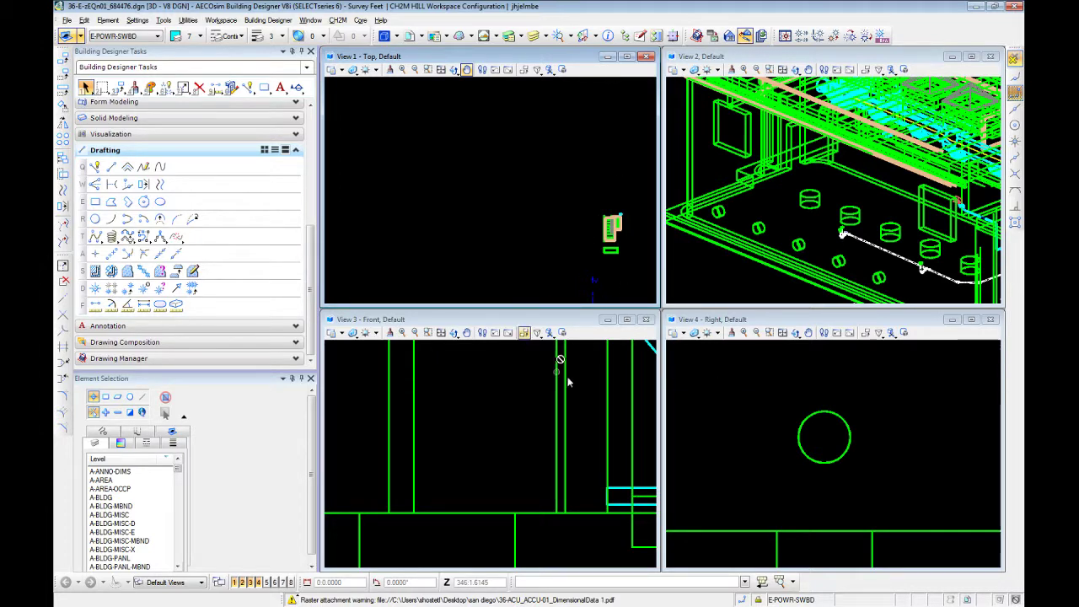
right_click(609, 390)
left_click_drag(258, 583, 243, 585)
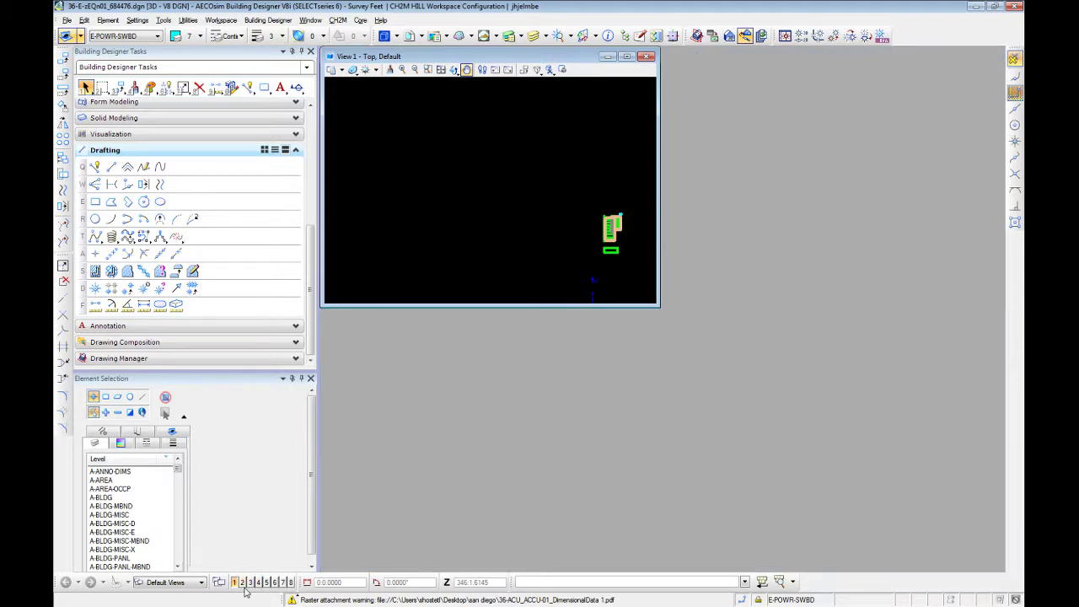
left_click(625, 57)
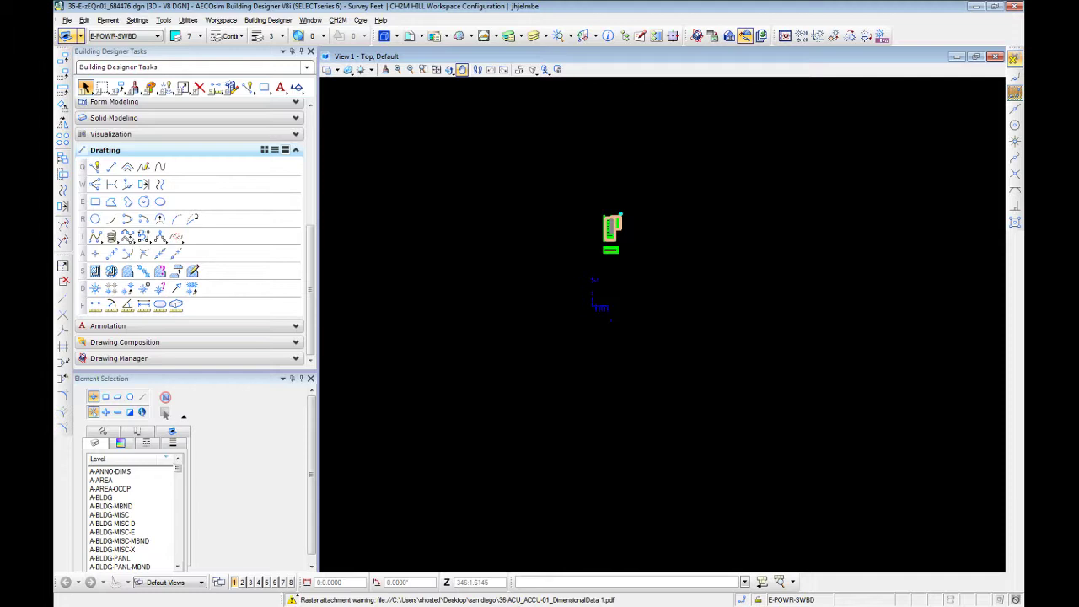
Reopen views 2, 3 and 4 and tile all the view windows
left_click(243, 583)
left_click(250, 583)
left_click(258, 583)
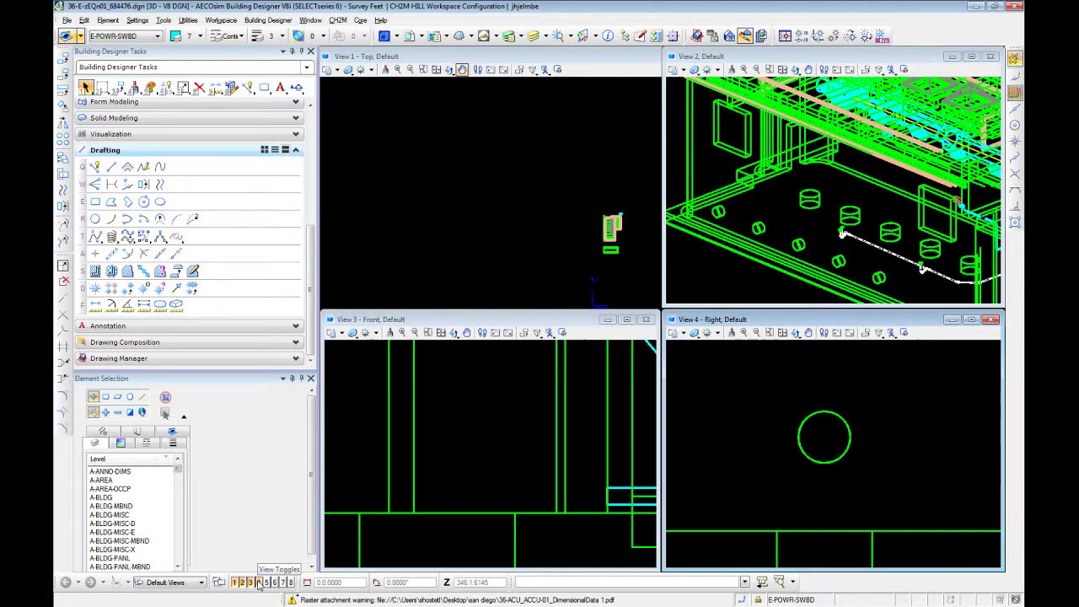
left_click(310, 20)
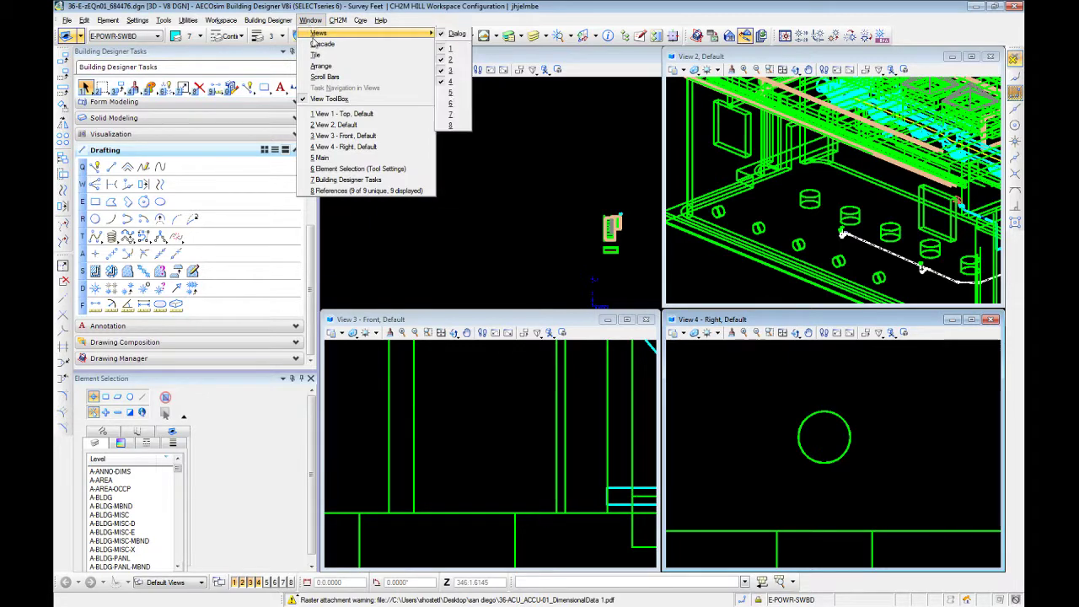
left_click(315, 56)
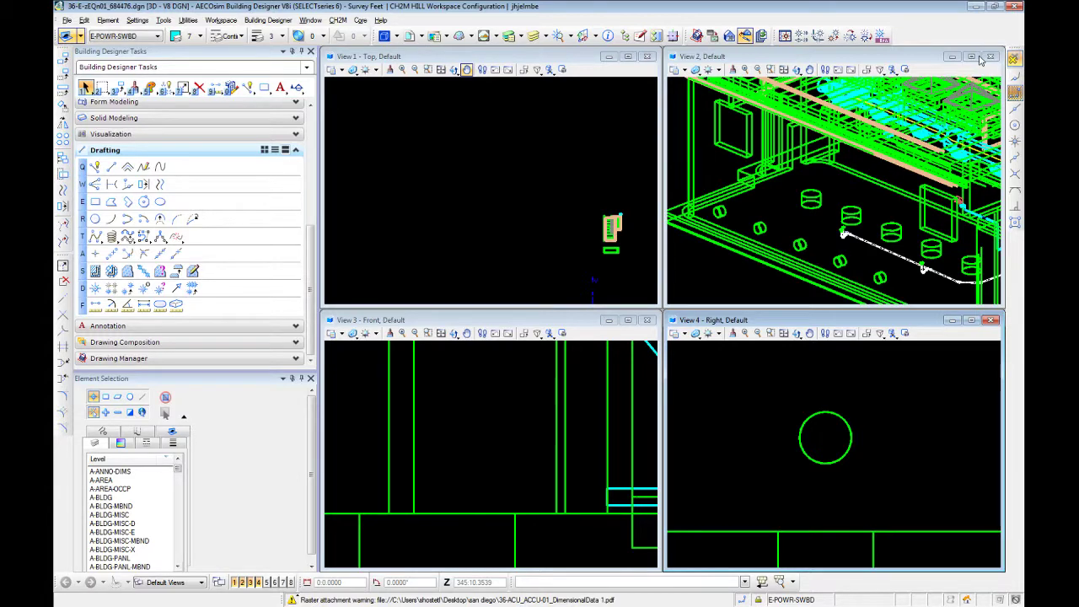
Zoom out in the four views to see the full extents of the referenced models
scroll(391, 200, "down", 2)
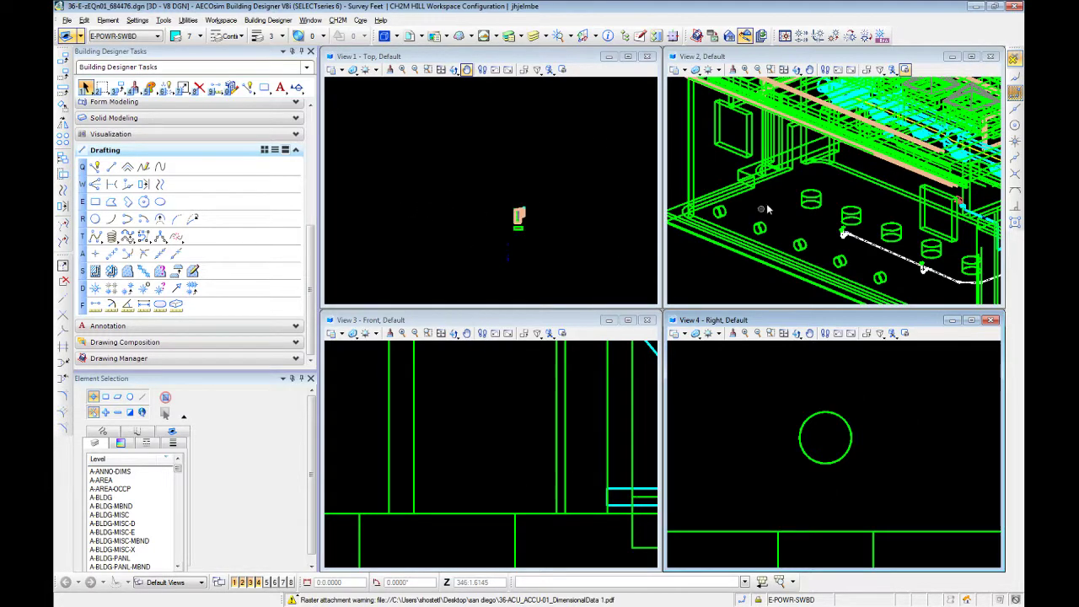
scroll(763, 206, "down", 3)
scroll(791, 177, "down", 3)
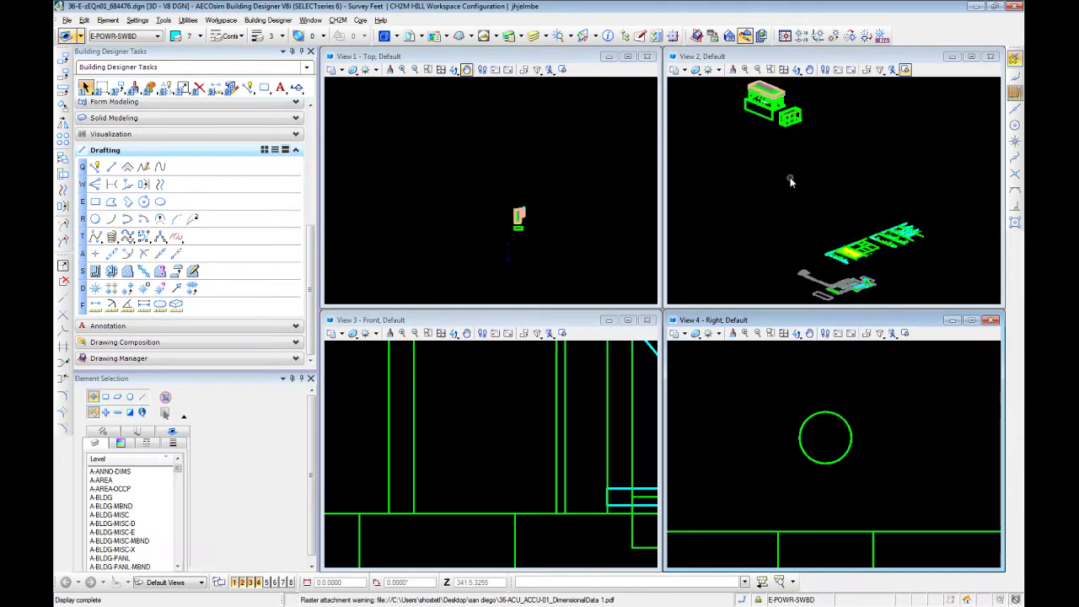
scroll(746, 449, "down", 3)
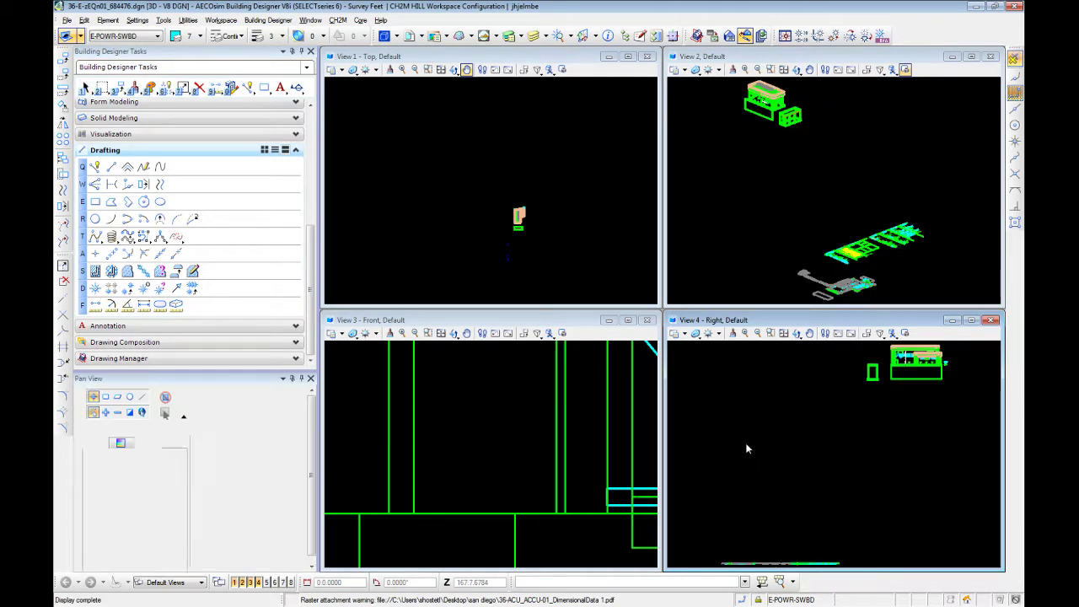
scroll(485, 436, "down", 3)
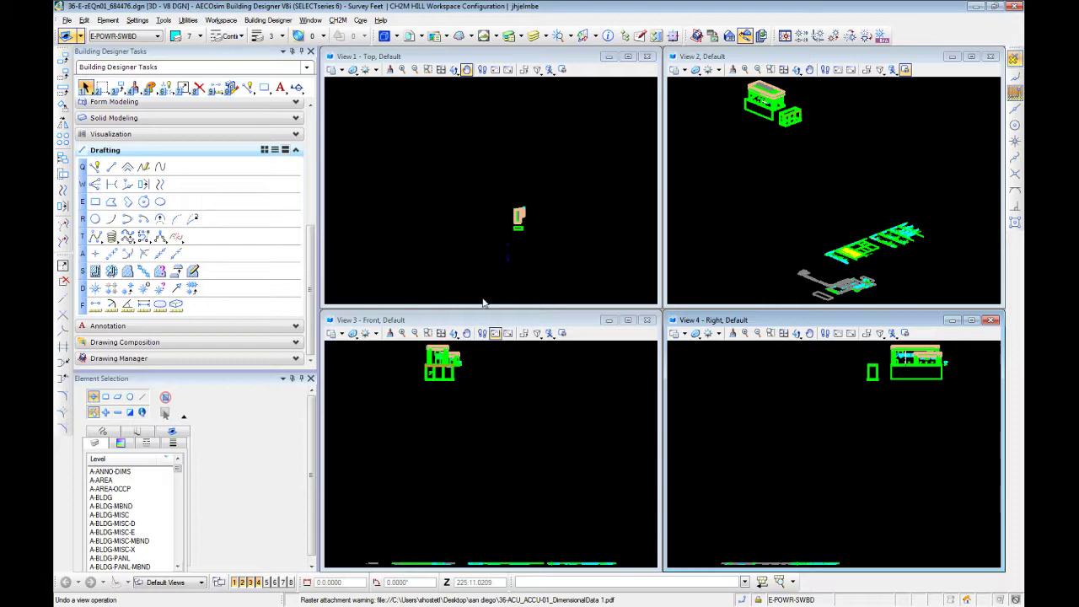
scroll(772, 123, "up", 5)
scroll(768, 145, "down", 5)
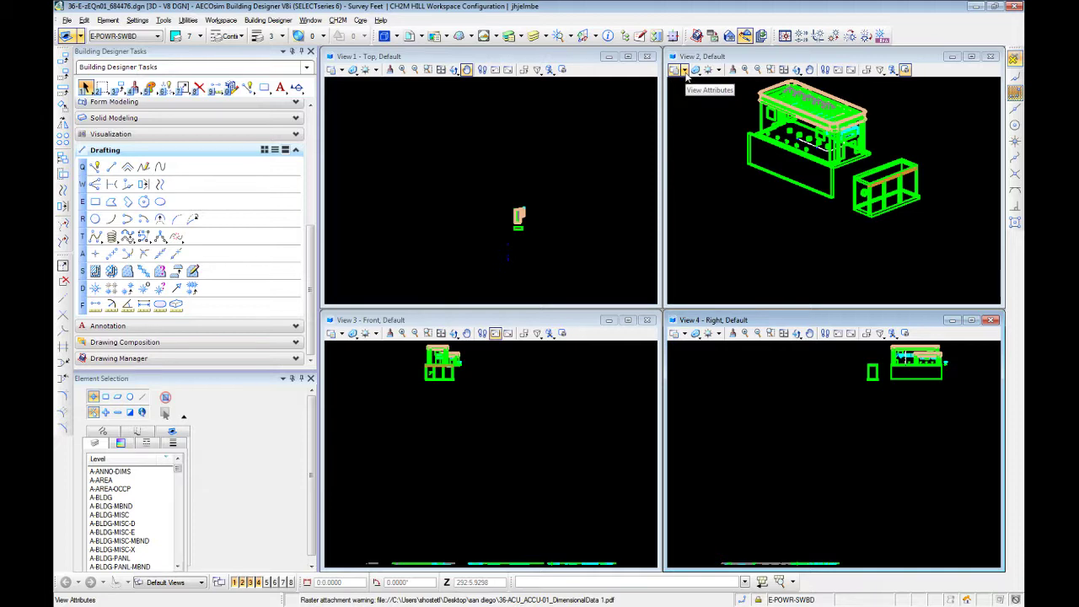
Turn off Clip Back, Clip Front and Clip Volume in view 2 and in the Top view
left_click(685, 70)
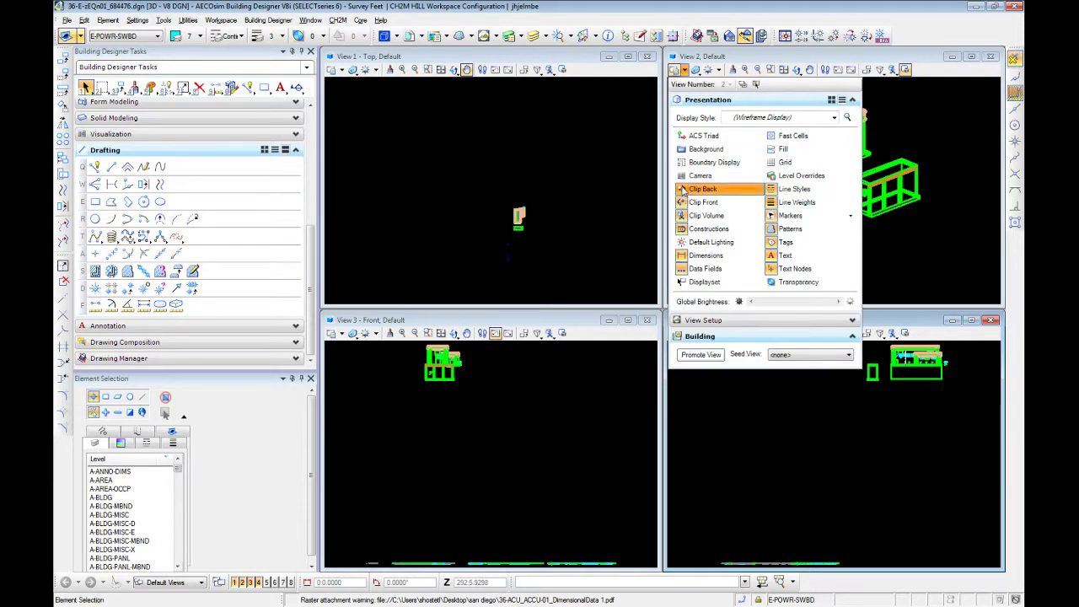
left_click(683, 190)
left_click(682, 203)
left_click(680, 217)
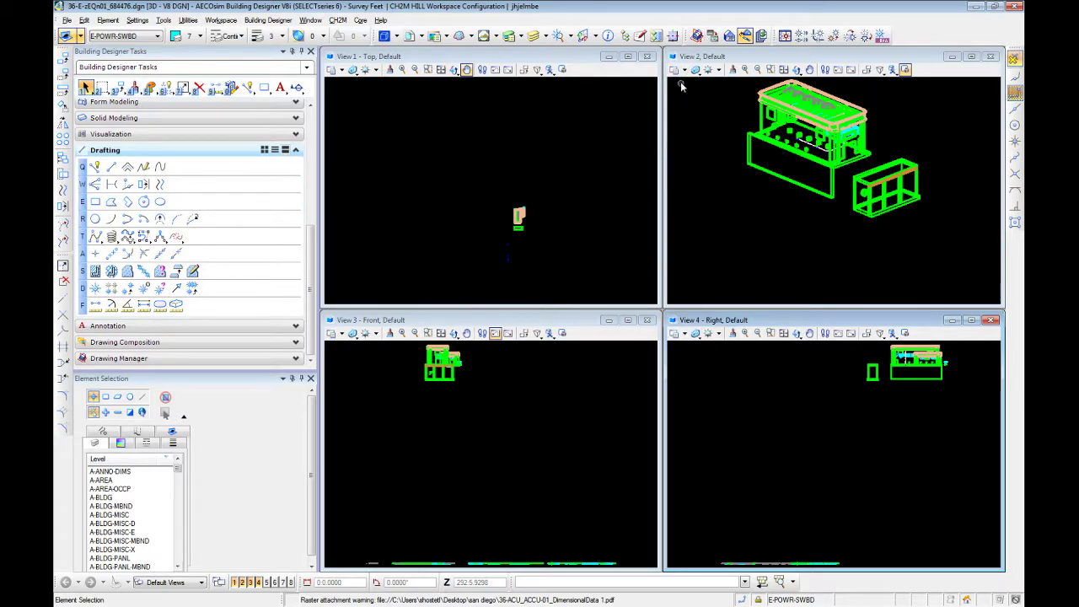
left_click(338, 70)
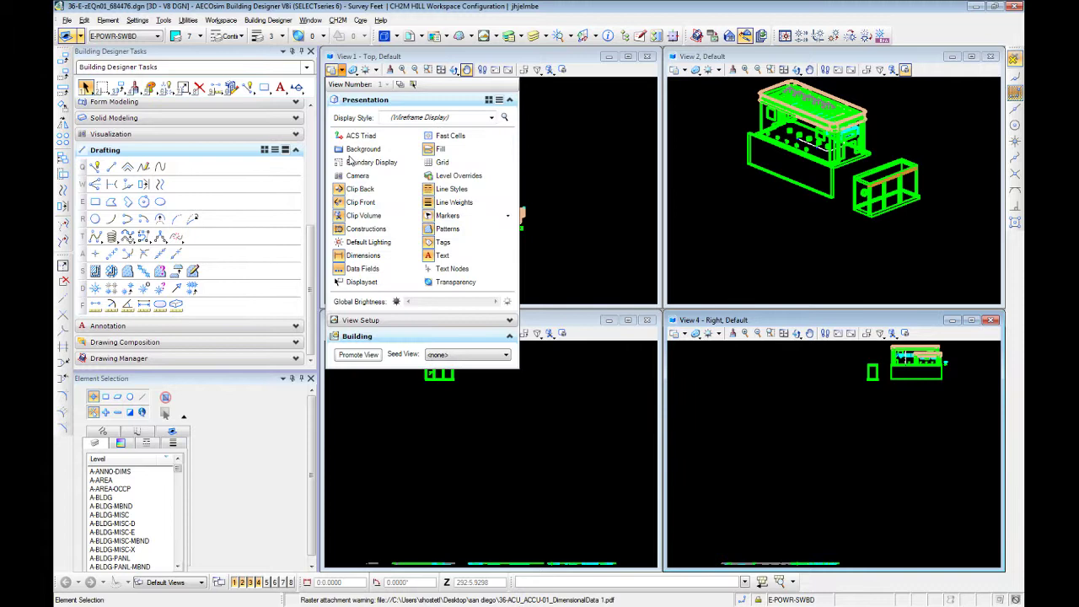
left_click(340, 189)
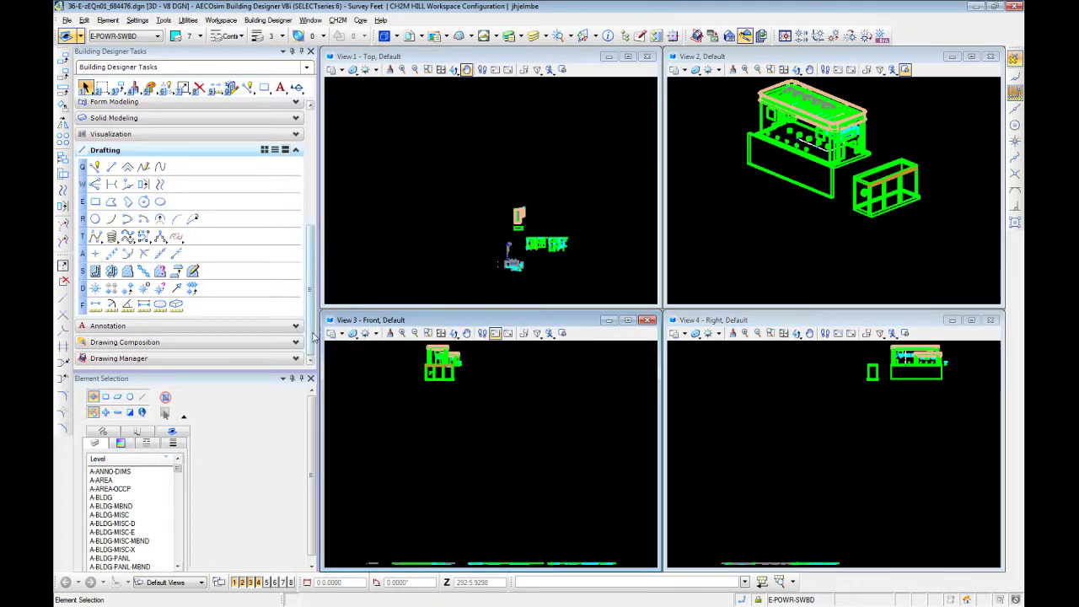
Turn off Clip Back, Clip Front and Clip Volume in the Front and Right views
left_click(331, 334)
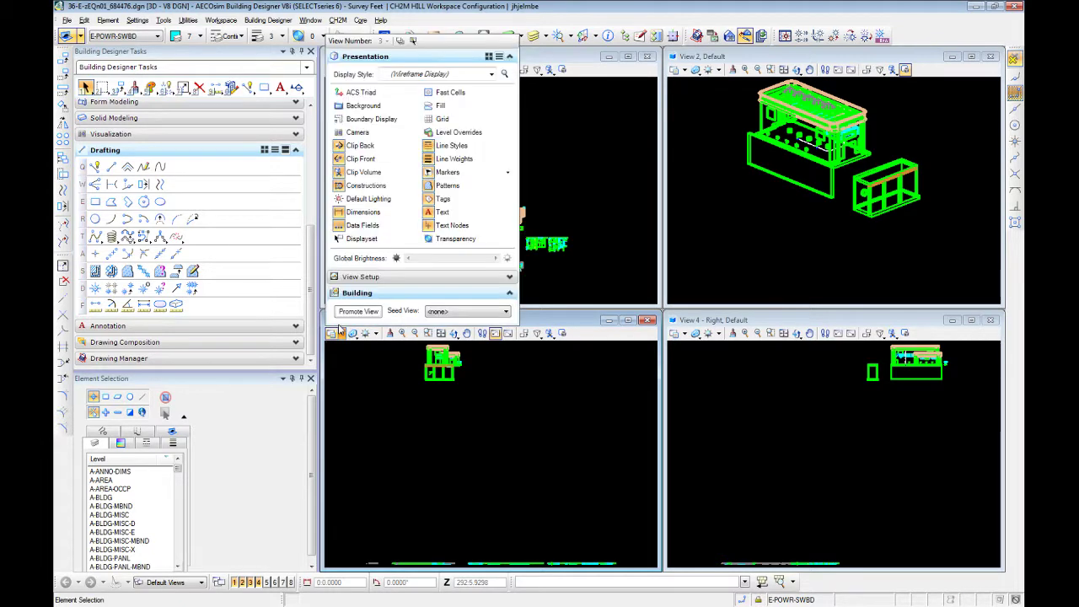
left_click(348, 175)
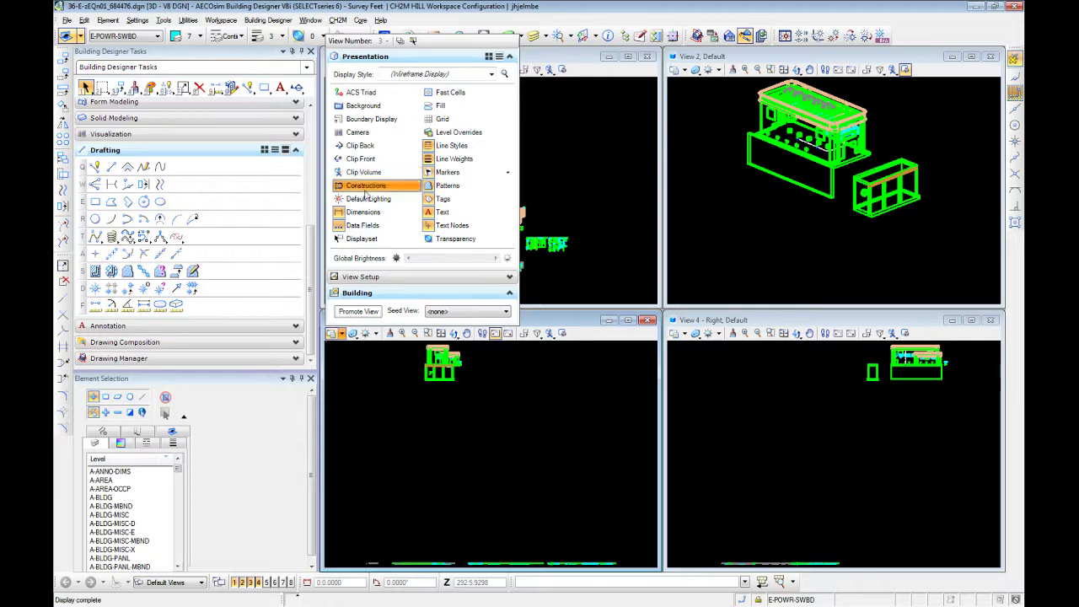
left_click(750, 393)
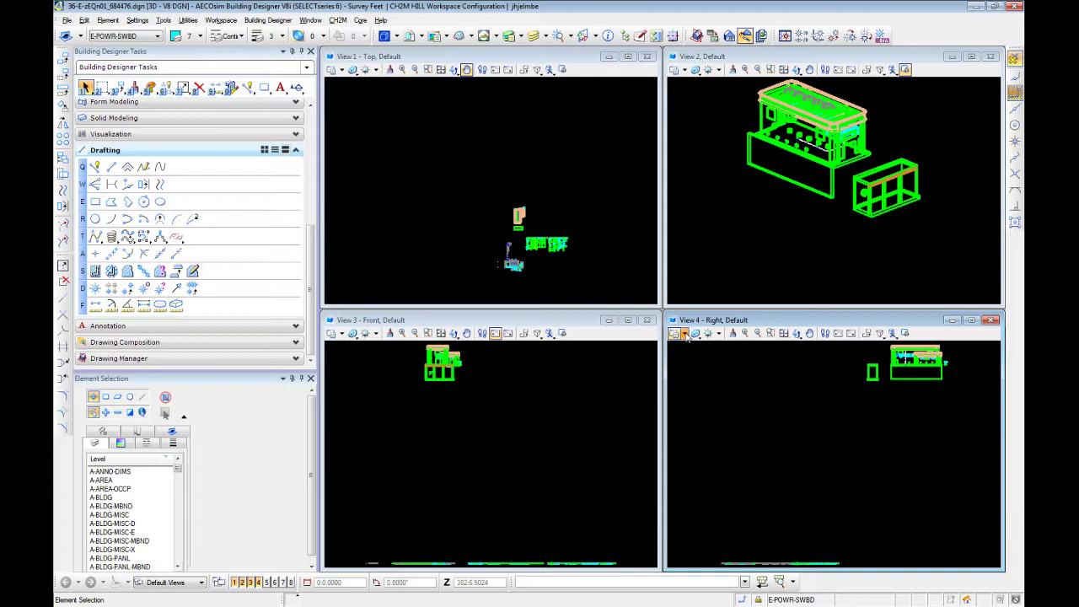
left_click(676, 333)
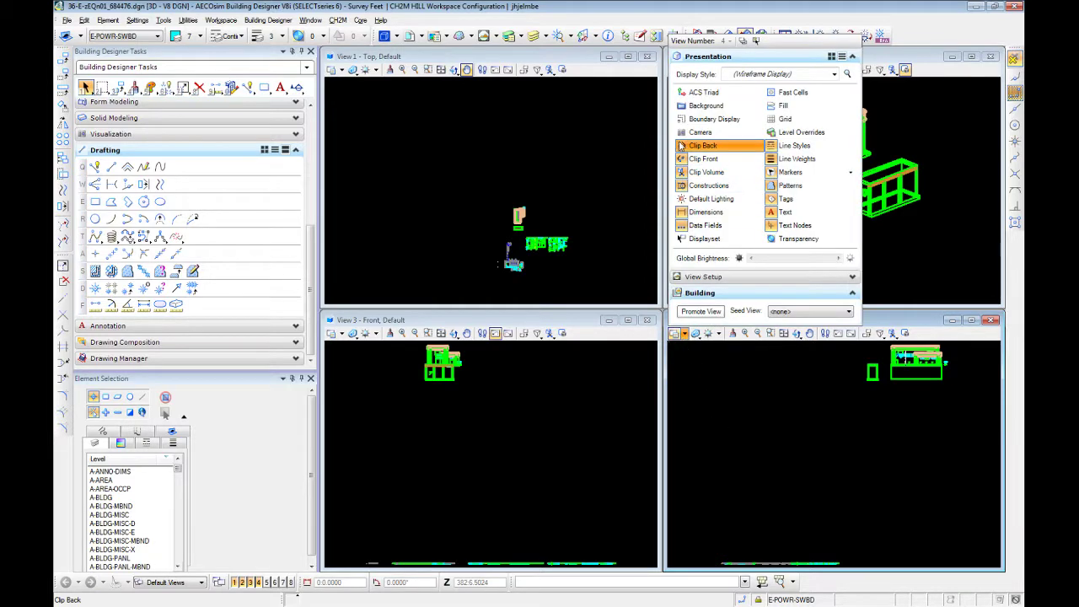
left_click(683, 172)
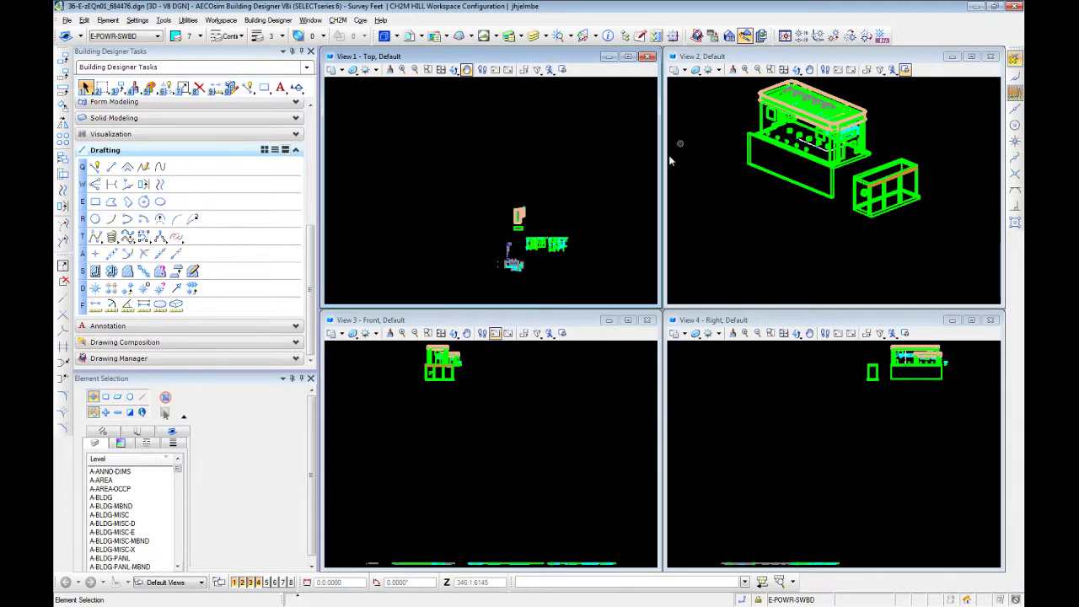
Examine the building model up close in view 2 and its plan in the Top view
scroll(799, 234, "up", 2)
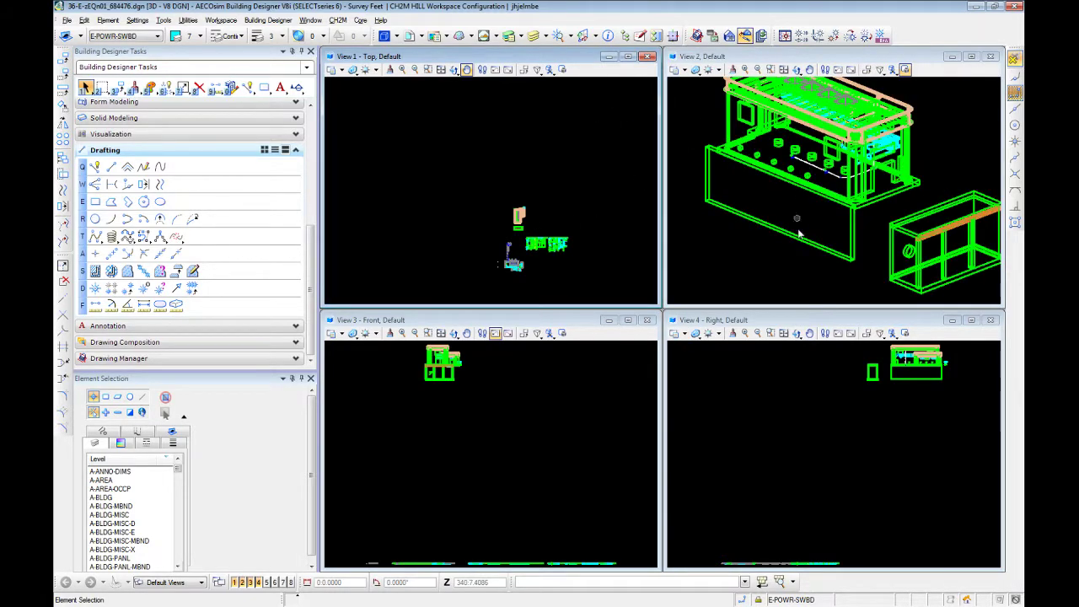
scroll(798, 229, "up", 3)
scroll(787, 146, "down", 3)
middle_click_drag(815, 137, 800, 212)
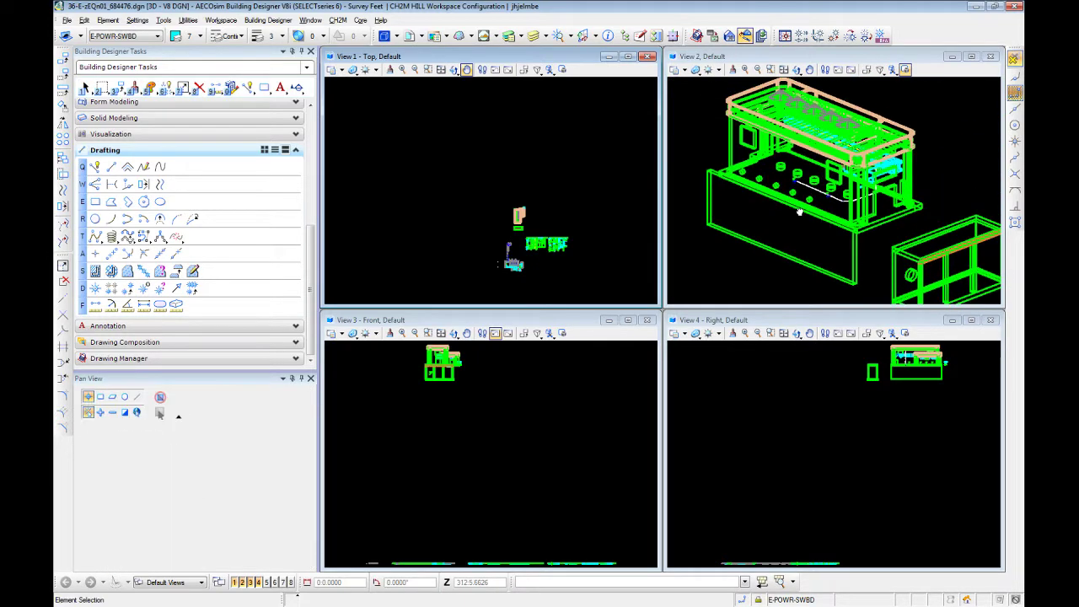
scroll(799, 211, "down", 2)
scroll(485, 199, "up", 3)
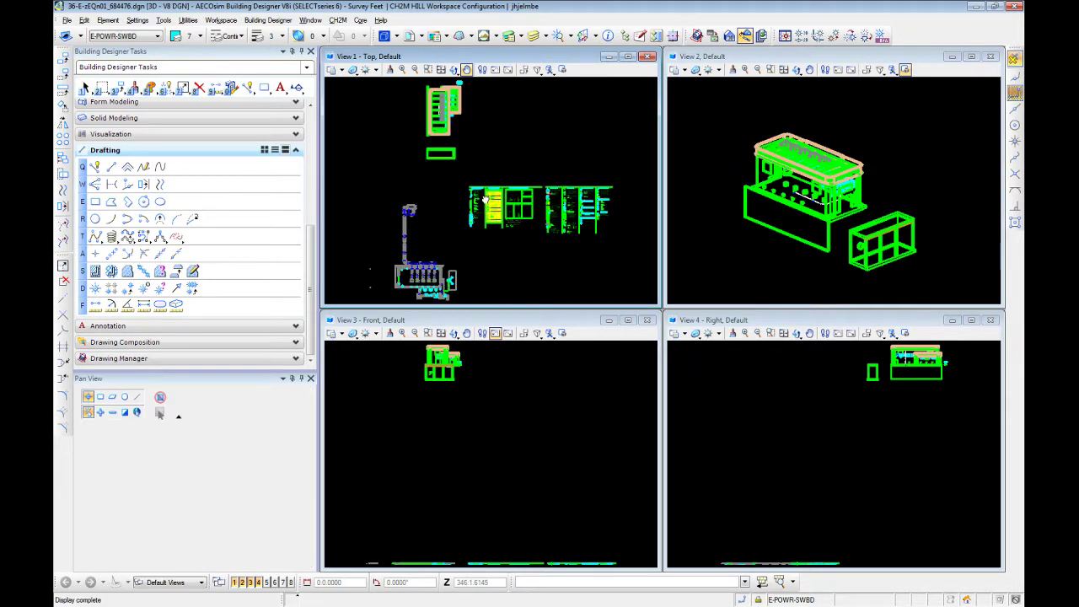
right_click(485, 199)
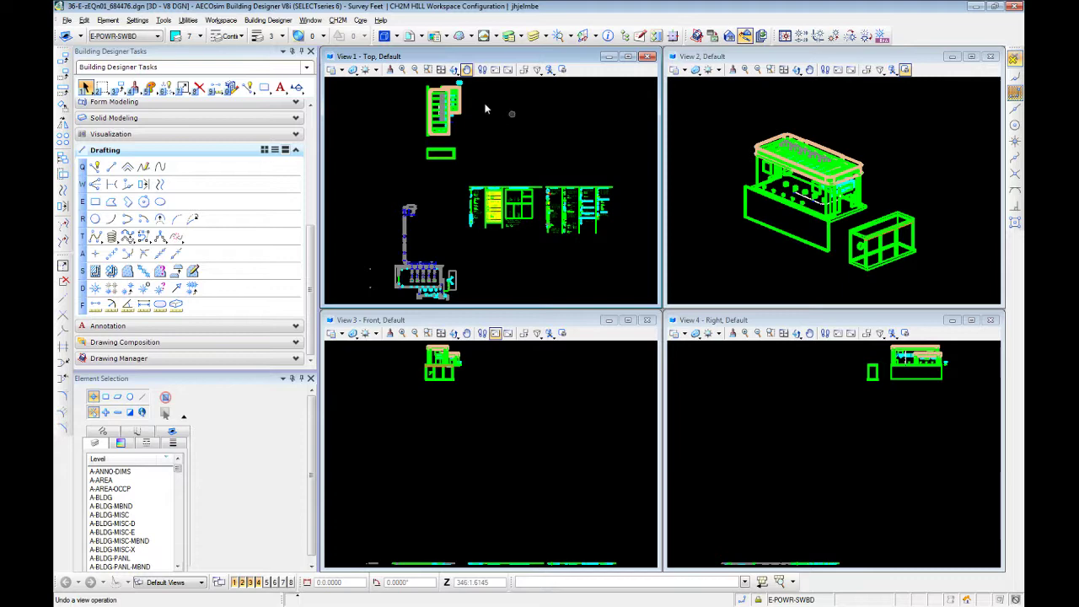
left_click(331, 70)
scroll(414, 84, "up", 3)
scroll(416, 87, "down", 2)
scroll(507, 116, "up", 2)
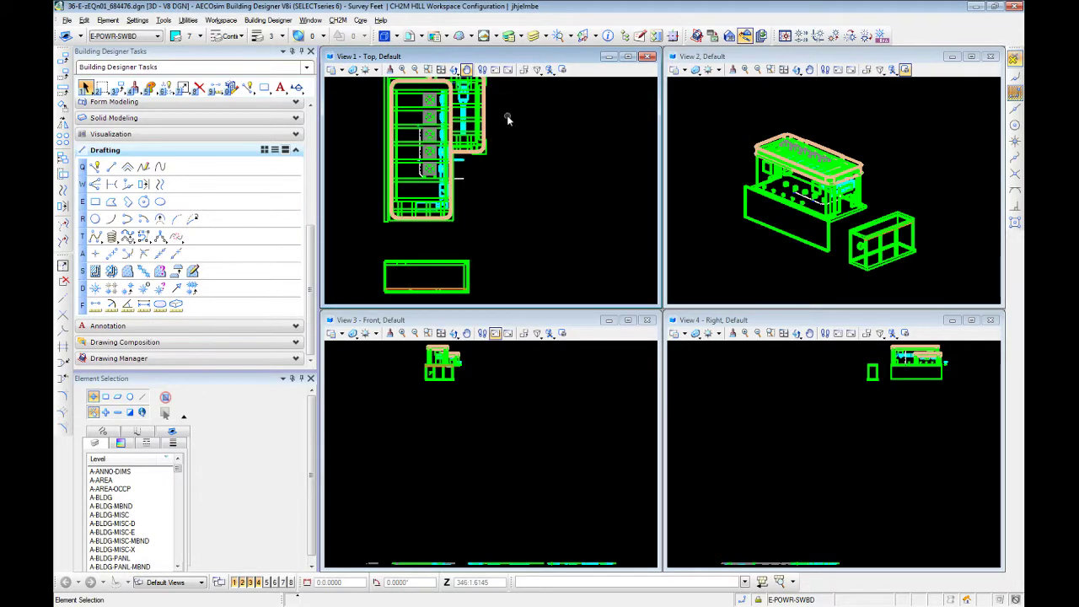
scroll(529, 177, "up", 4)
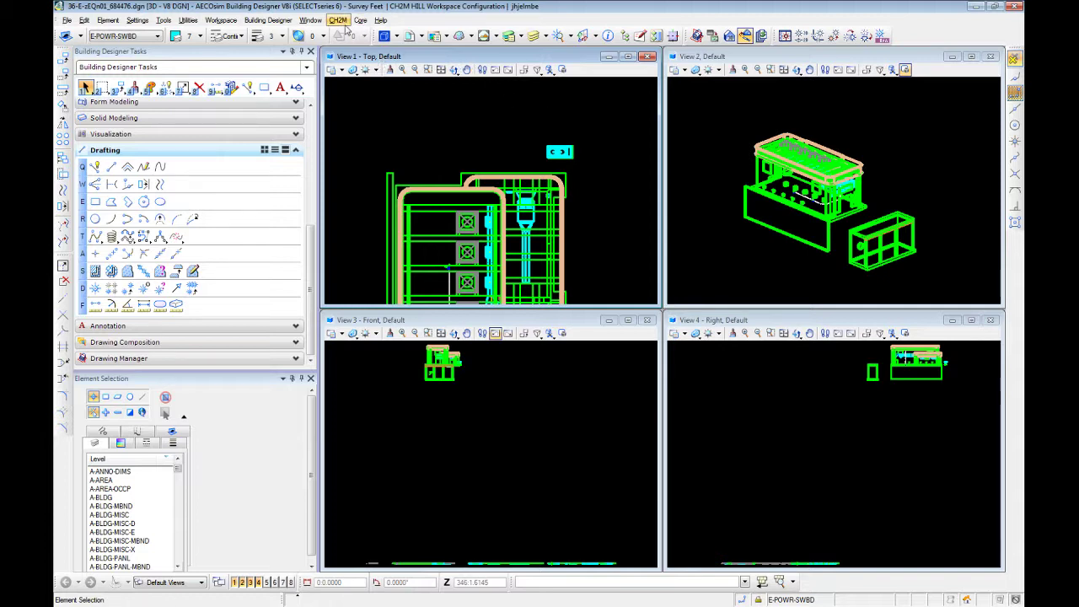
Review the Input and Operation categories of the workspace preferences and accept them
left_click(216, 21)
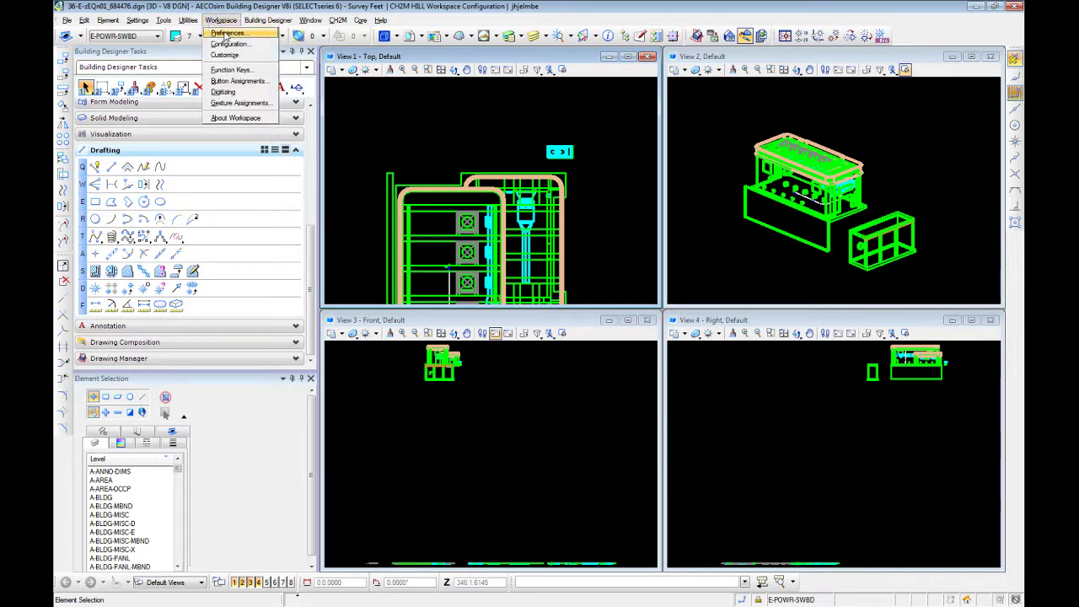
left_click(227, 34)
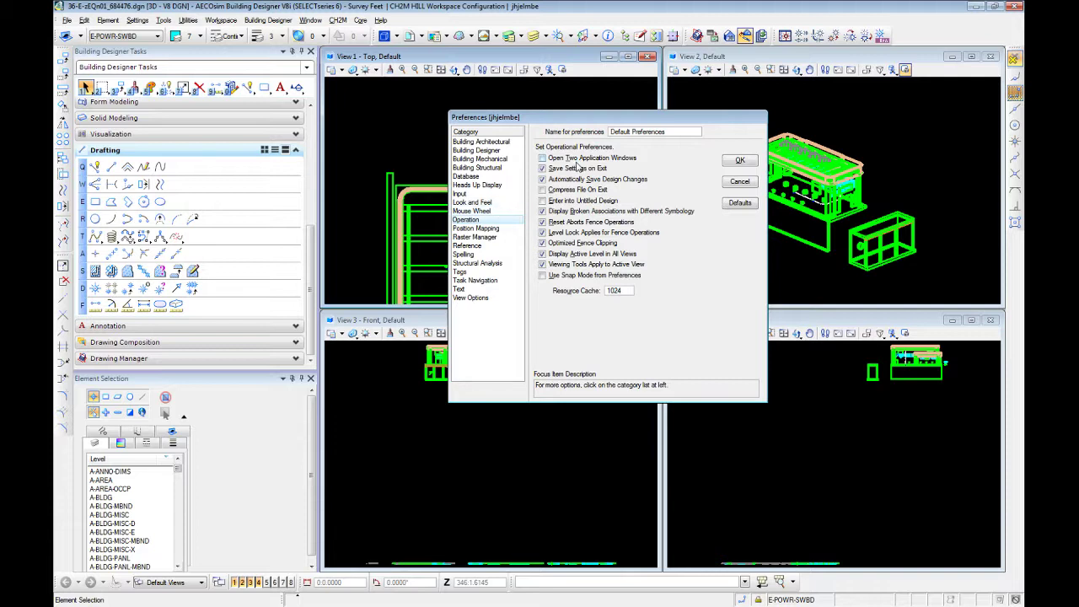
left_click(485, 195)
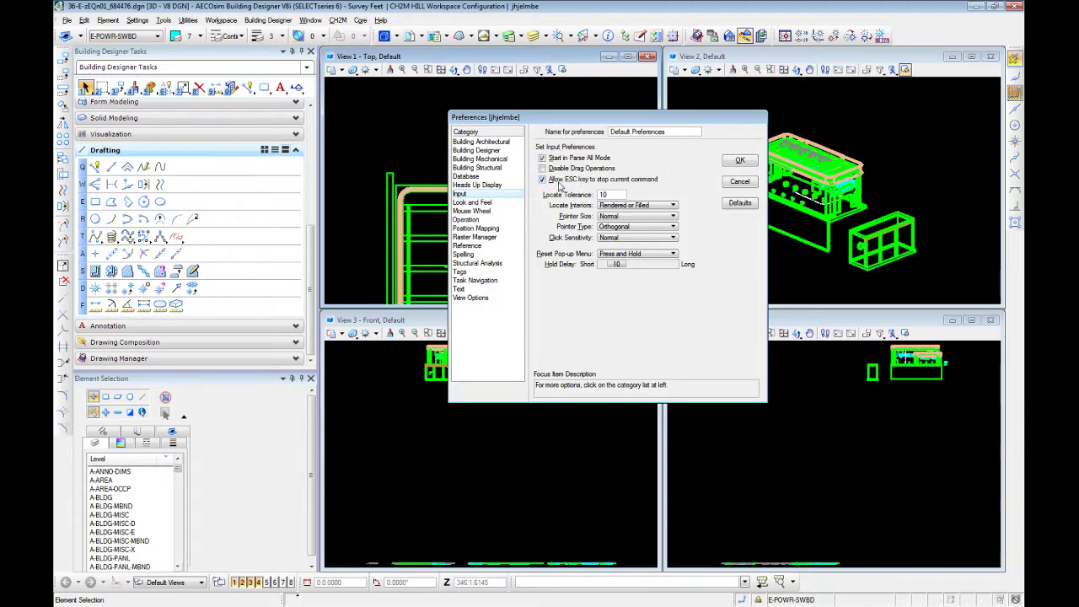
left_click(477, 220)
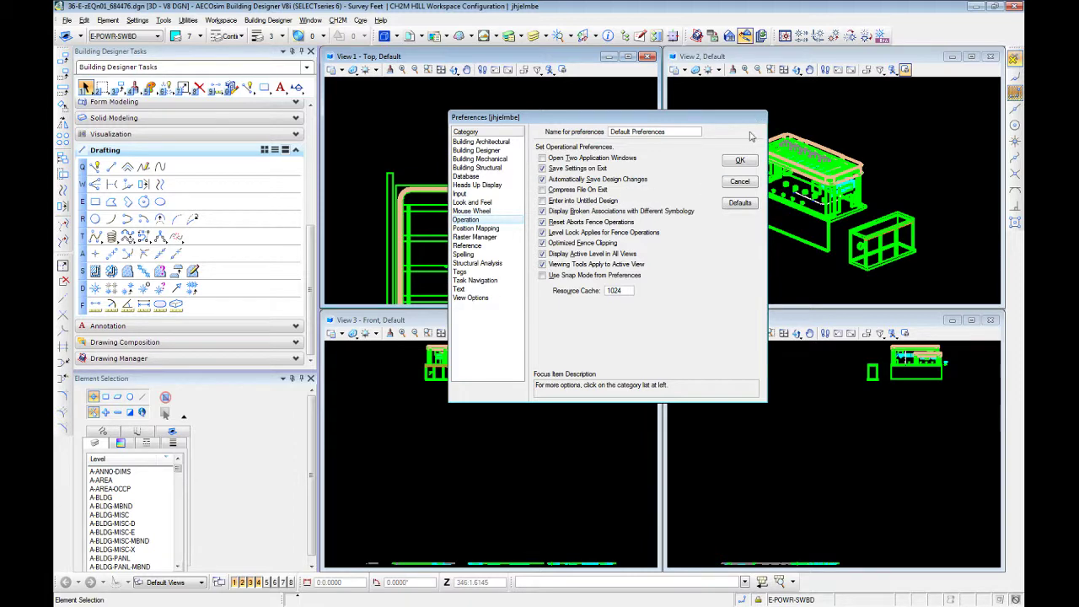
left_click(740, 161)
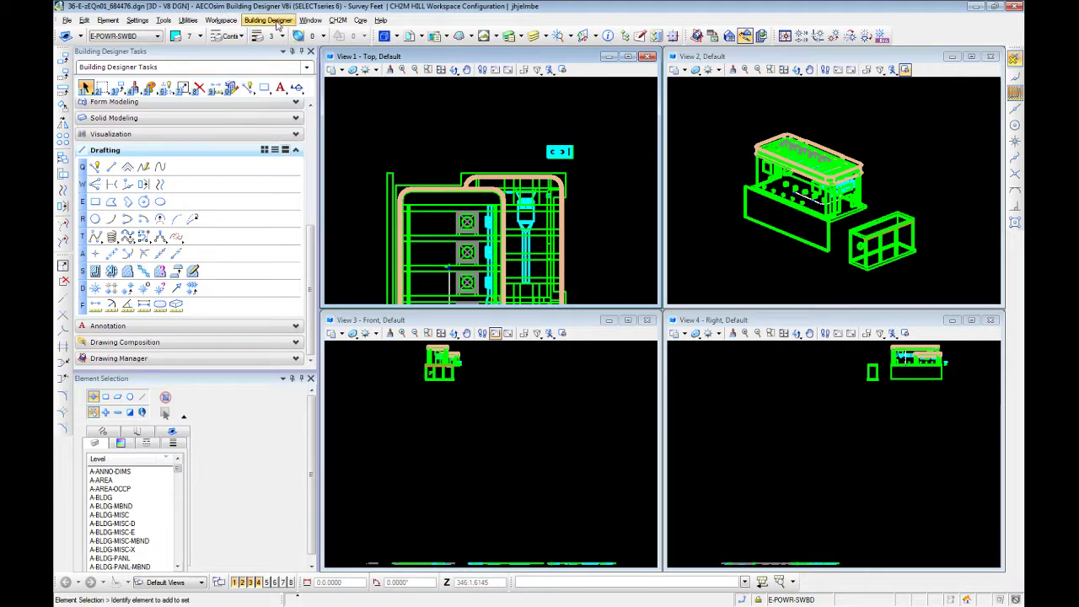
Map the Tentative function to Button 4 in the workspace's mouse button mappings
left_click(190, 20)
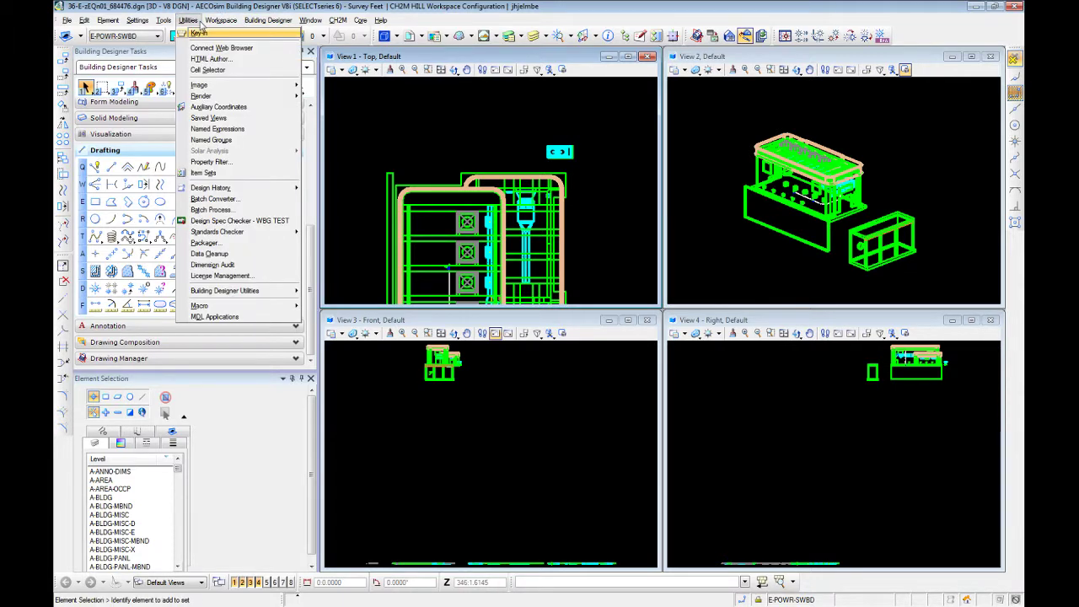
mouse_move(221, 21)
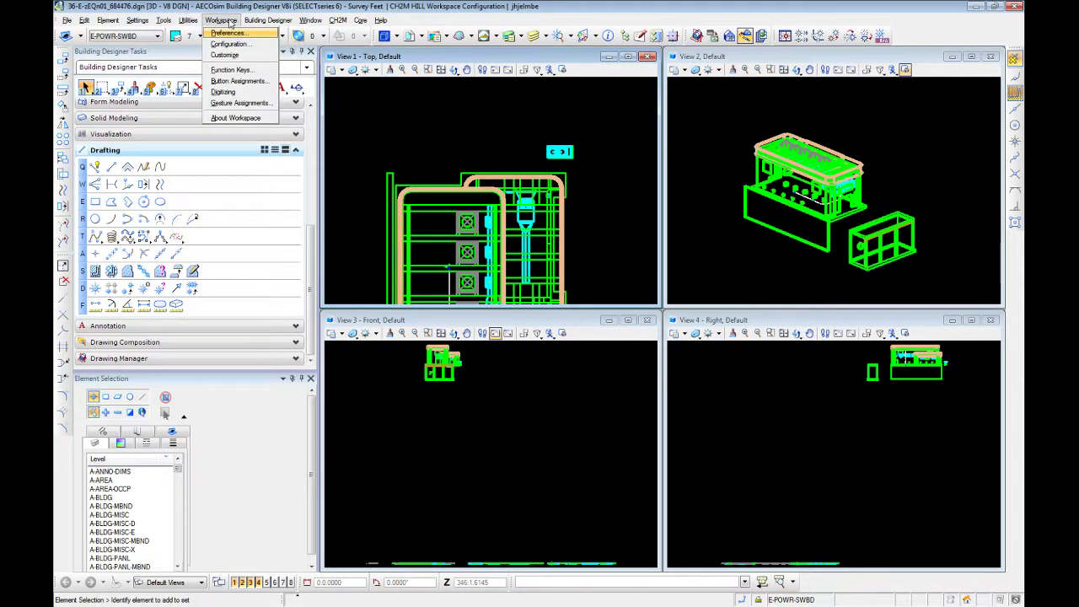
left_click(241, 81)
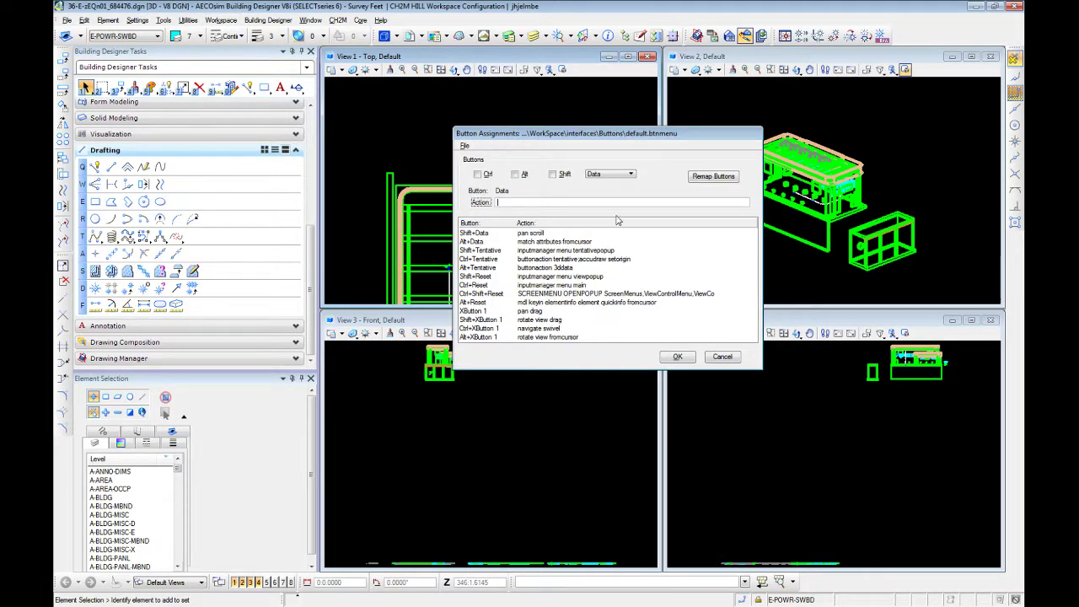
left_click(715, 177)
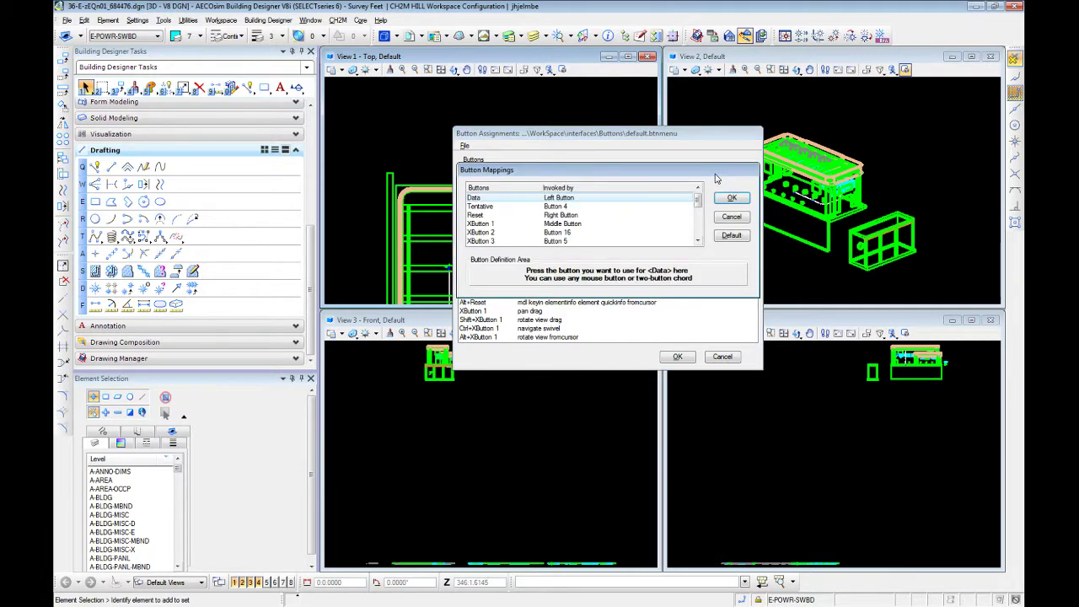
left_click(480, 206)
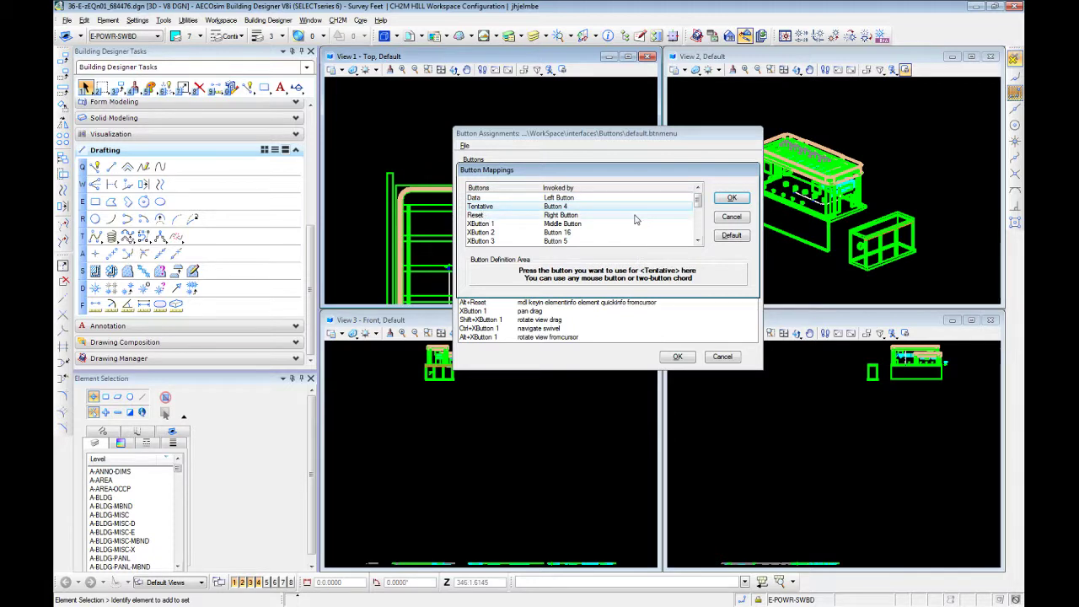
left_click(626, 283)
left_click(625, 281)
Check the XButton entries in the button mappings, then accept the mappings and the button assignments
scroll(558, 208, "down", 1)
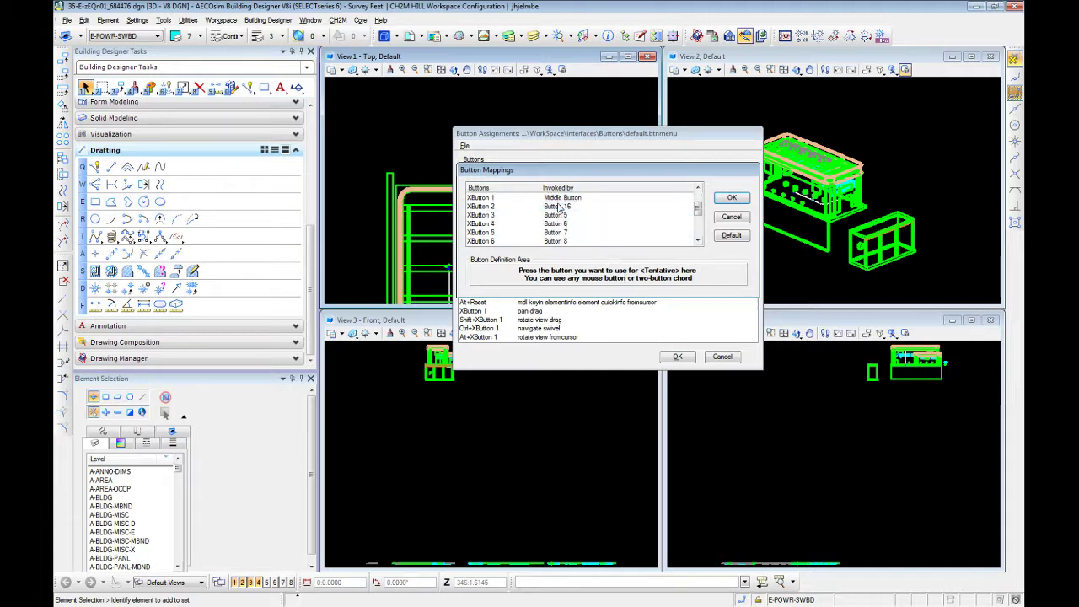
scroll(573, 210, "up", 1)
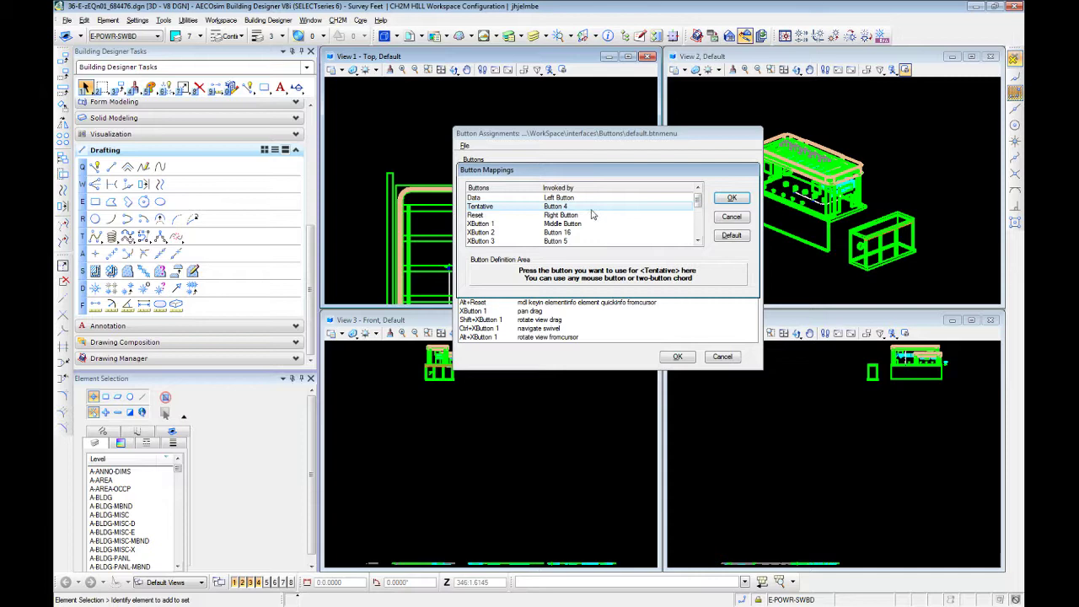
scroll(593, 215, "down", 2)
scroll(592, 215, "down", 1)
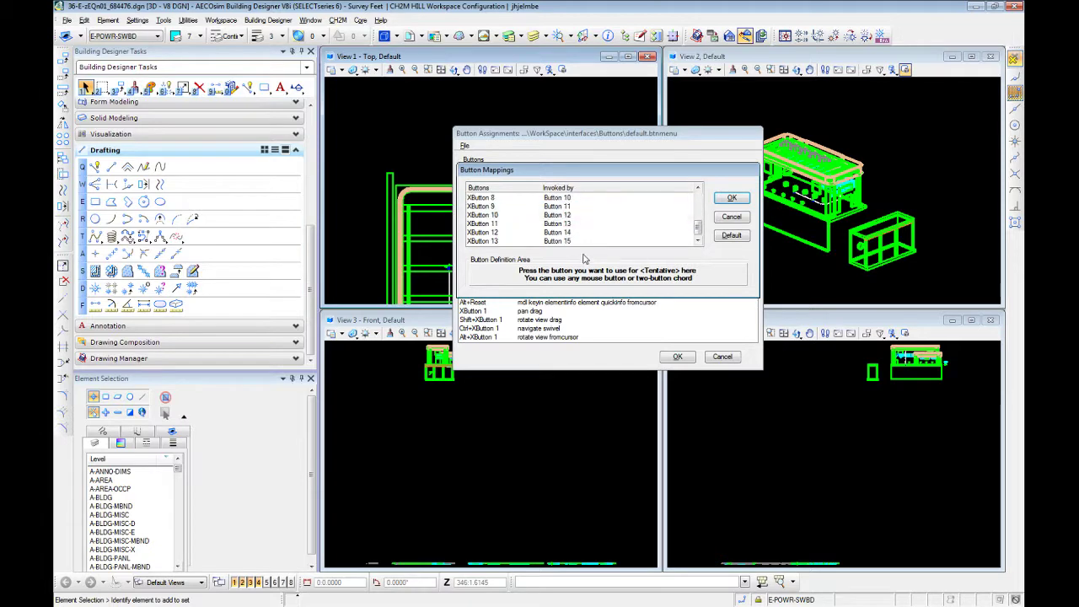
scroll(578, 221, "up", 3)
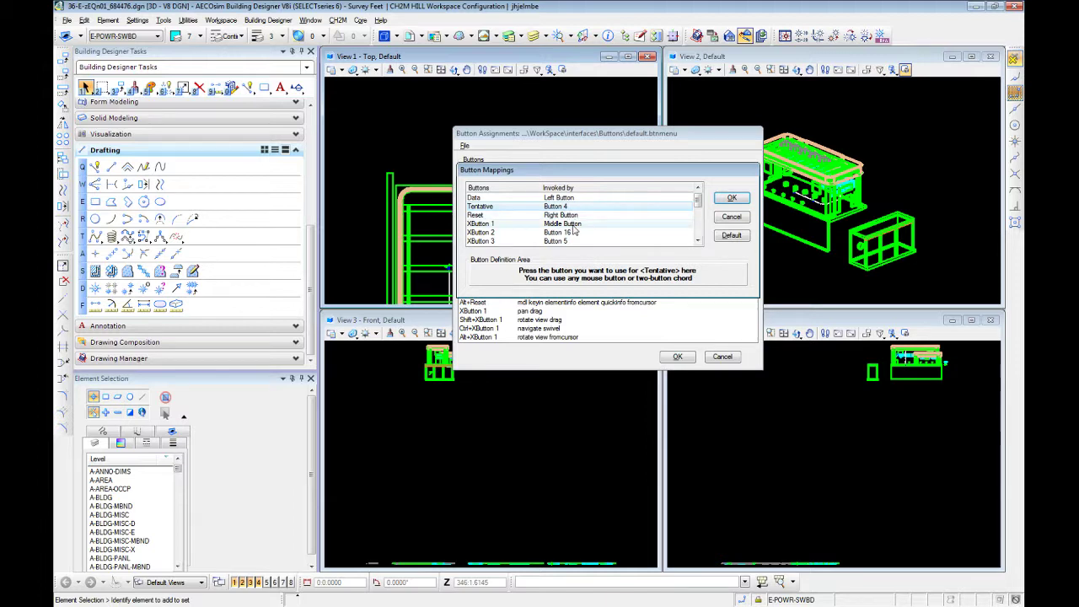
left_click(739, 200)
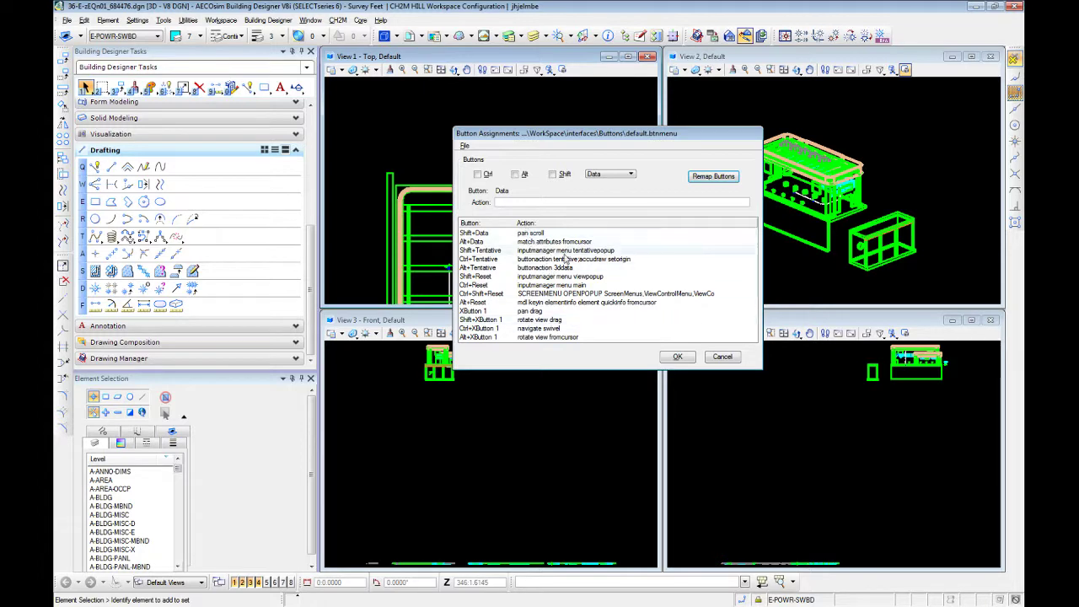
left_click(679, 356)
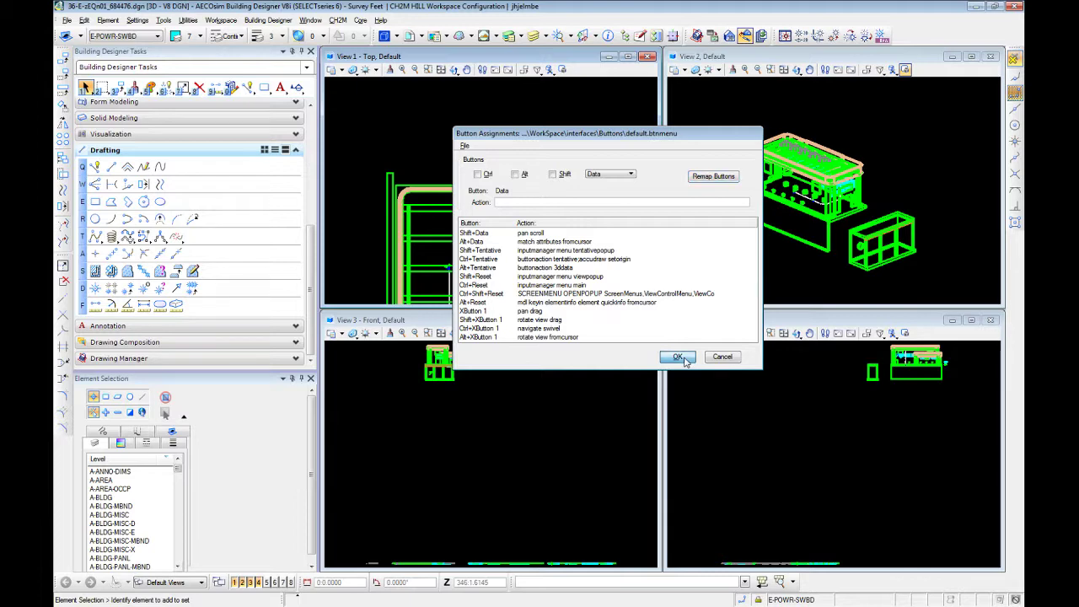
Try rotating the Top view out of its plan orientation, then restore the previous view
scroll(557, 121, "down", 2)
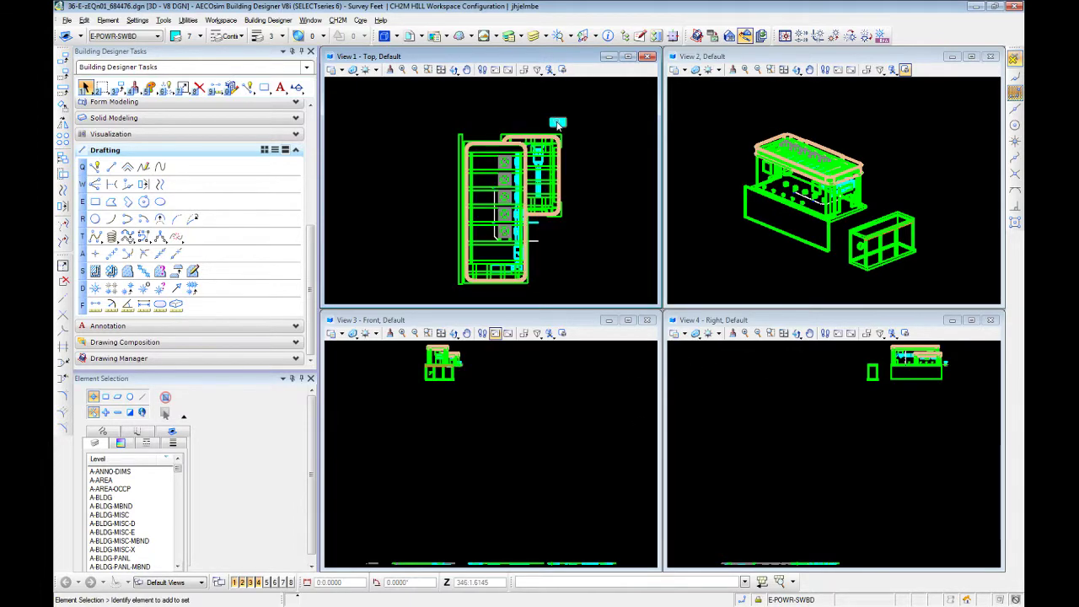
scroll(571, 168, "up", 2)
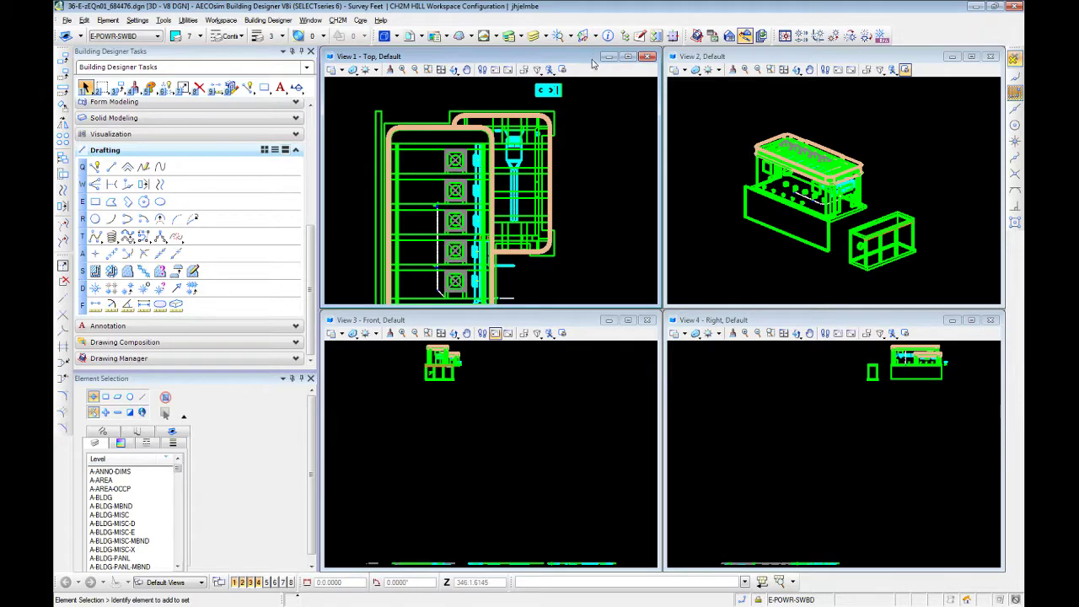
mouse_move(613, 221)
middle_mouse_down("shift")
mouse_move(576, 171)
mouse_move(618, 136)
mouse_move(625, 195)
mouse_move(603, 210)
middle_mouse_up("shift")
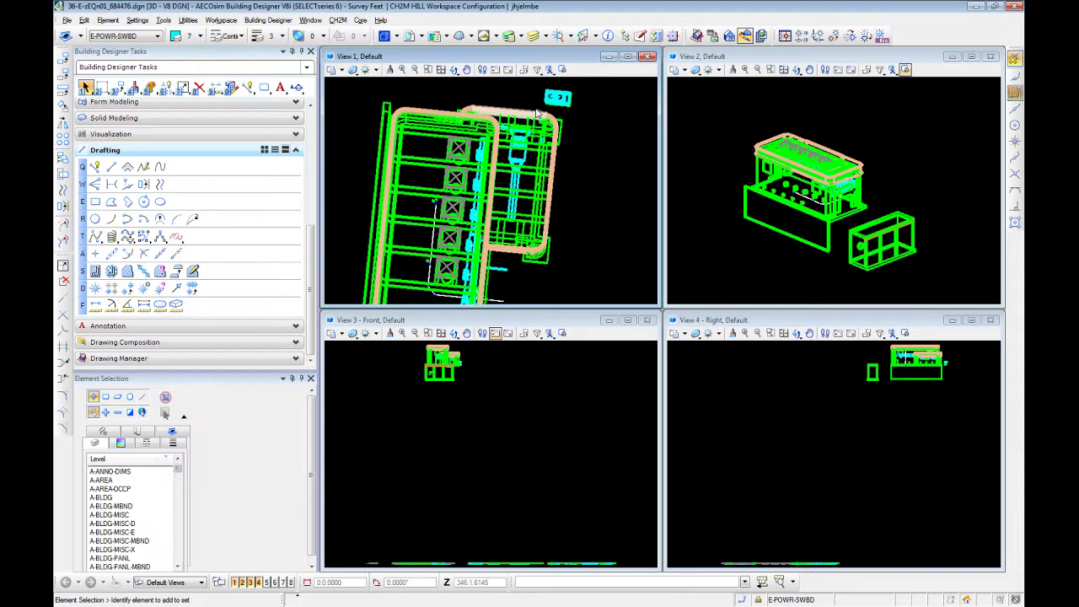
left_click(495, 69)
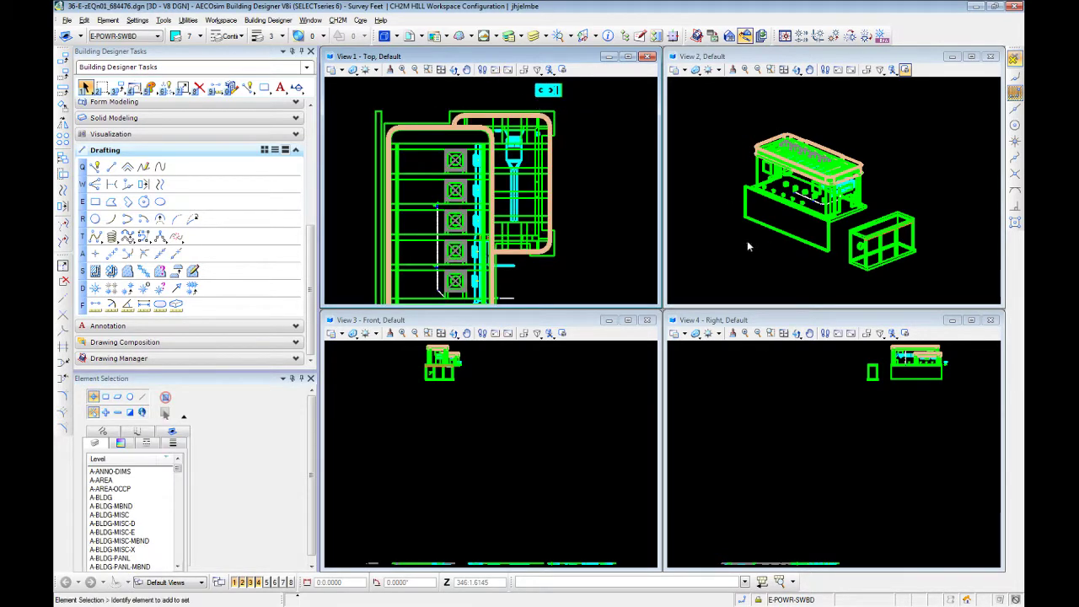
Rotate the building model in view 2 to a lower viewing angle and return to Element Selection
middle_click_drag(747, 241, 790, 232, "shift")
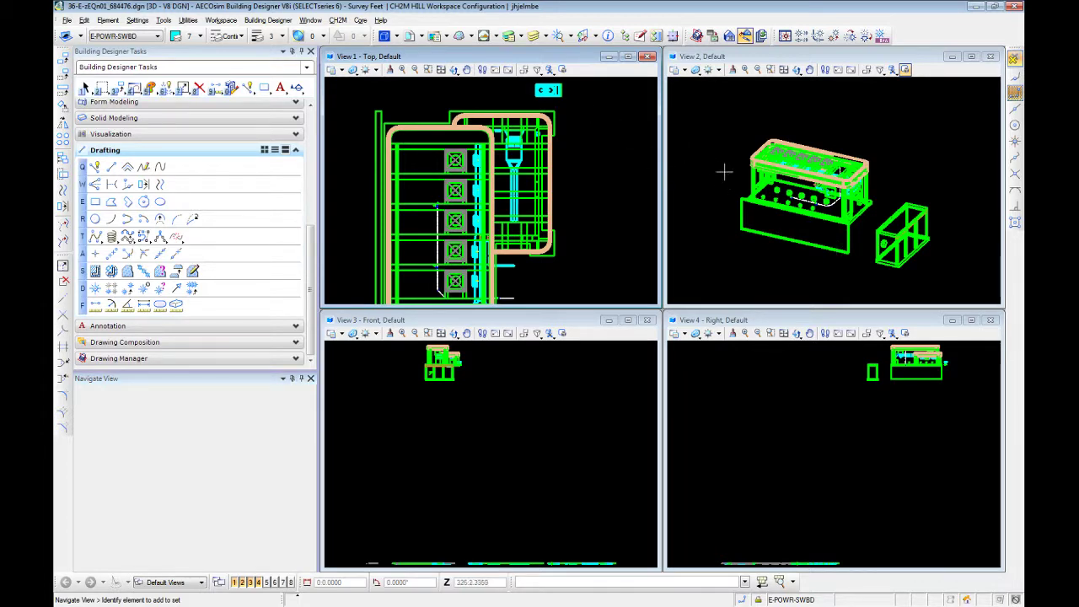
key("1")
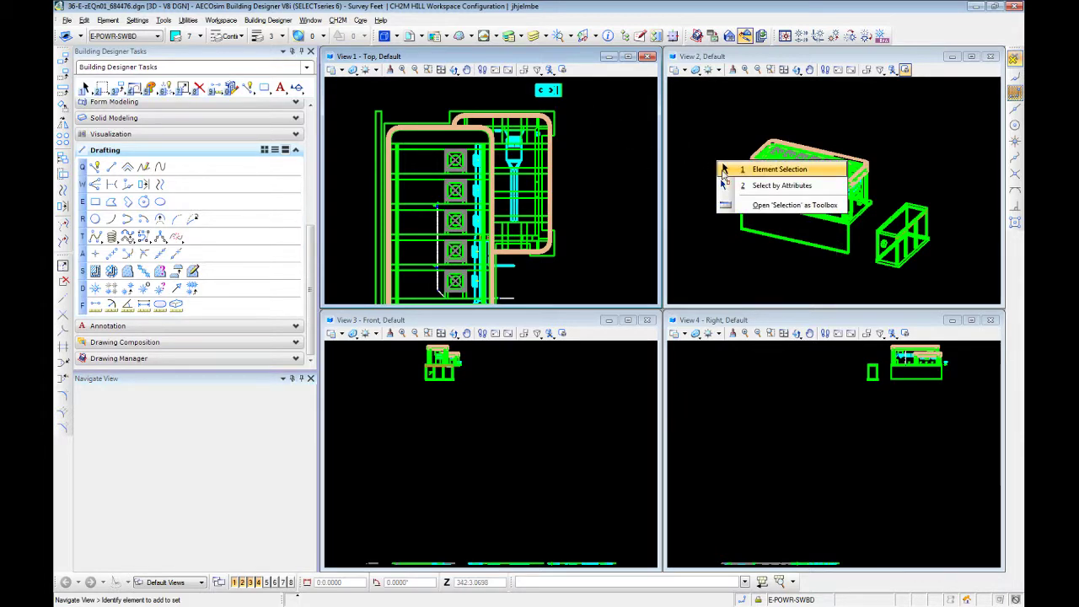
key("Escape")
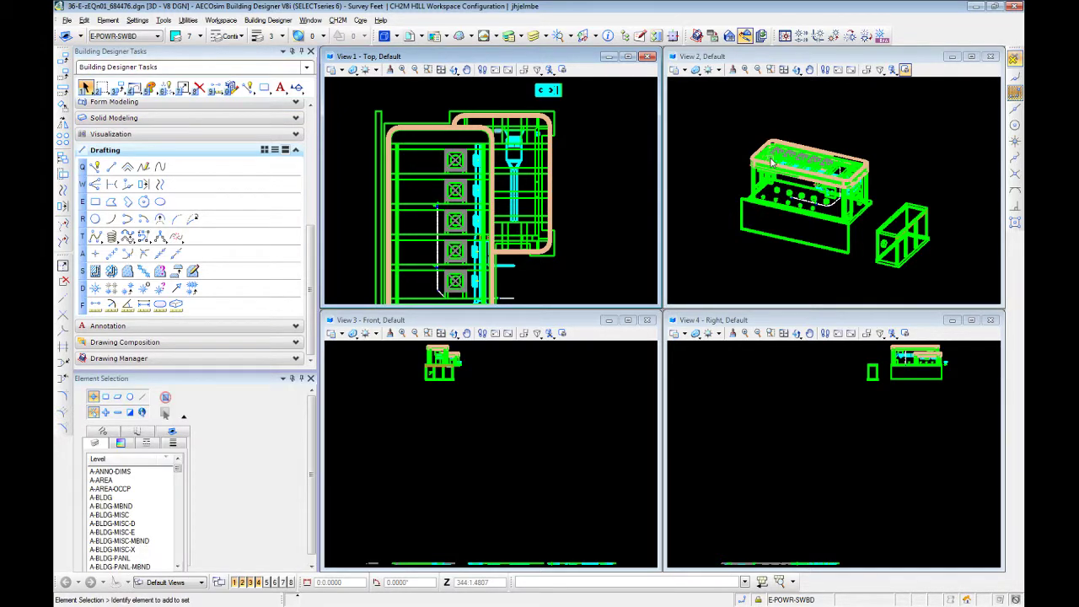
right_click(915, 143)
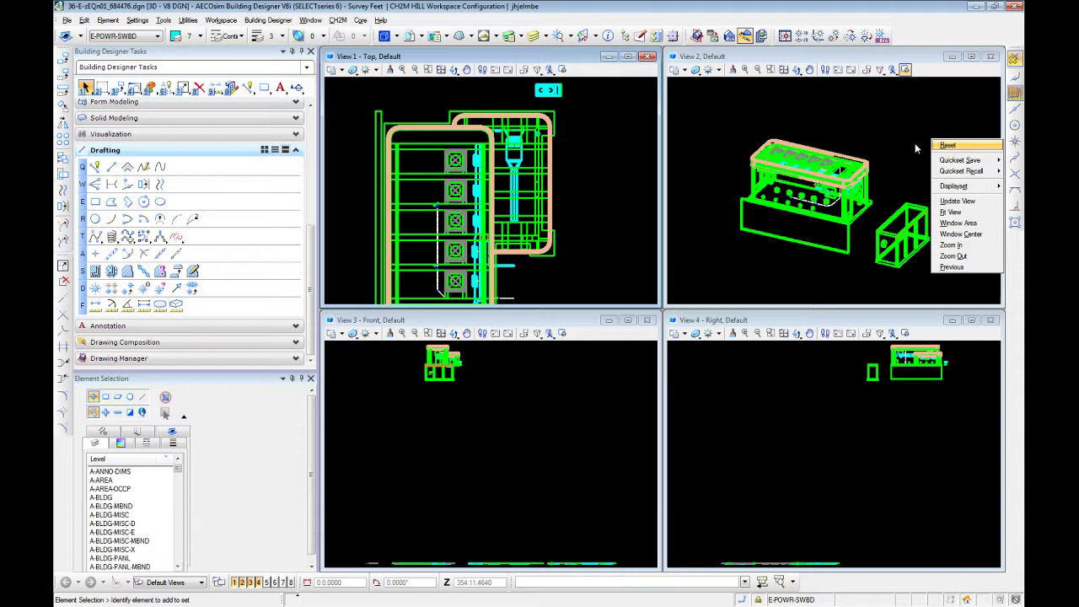
left_click(873, 134)
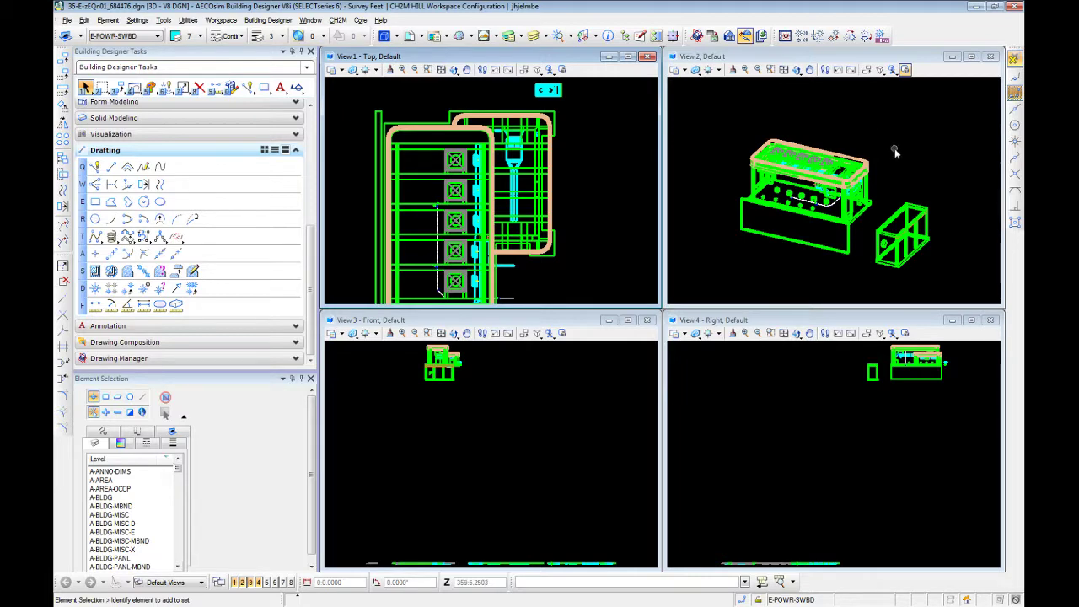
Zoom in on the building's wall corner in view 2 and test a tentative snap there
scroll(916, 185, "down", 3)
scroll(917, 186, "up", 3)
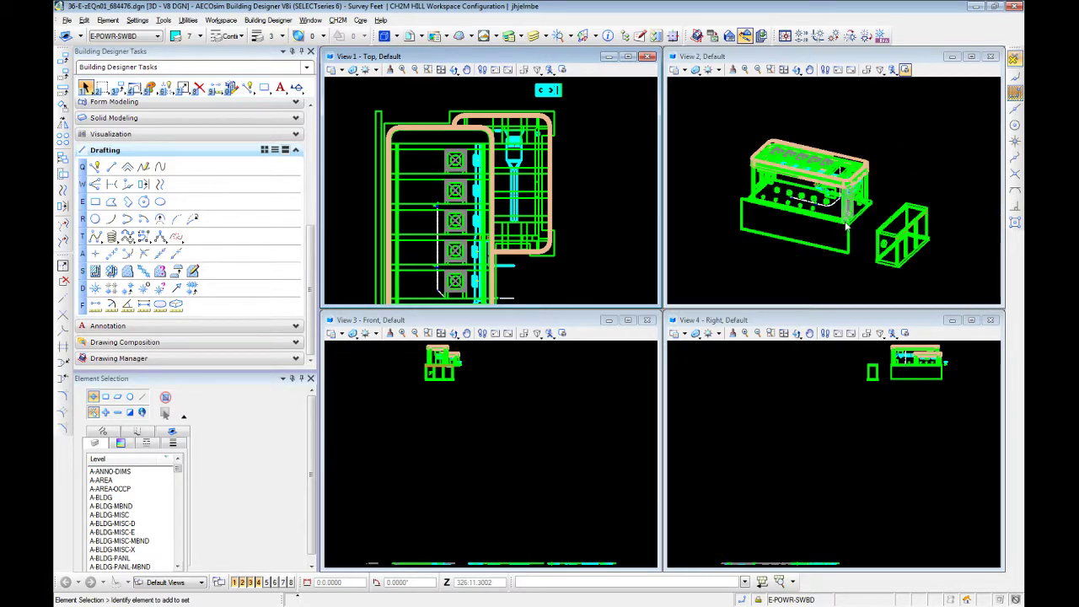
scroll(839, 190, "up", 5)
middle_click(836, 188)
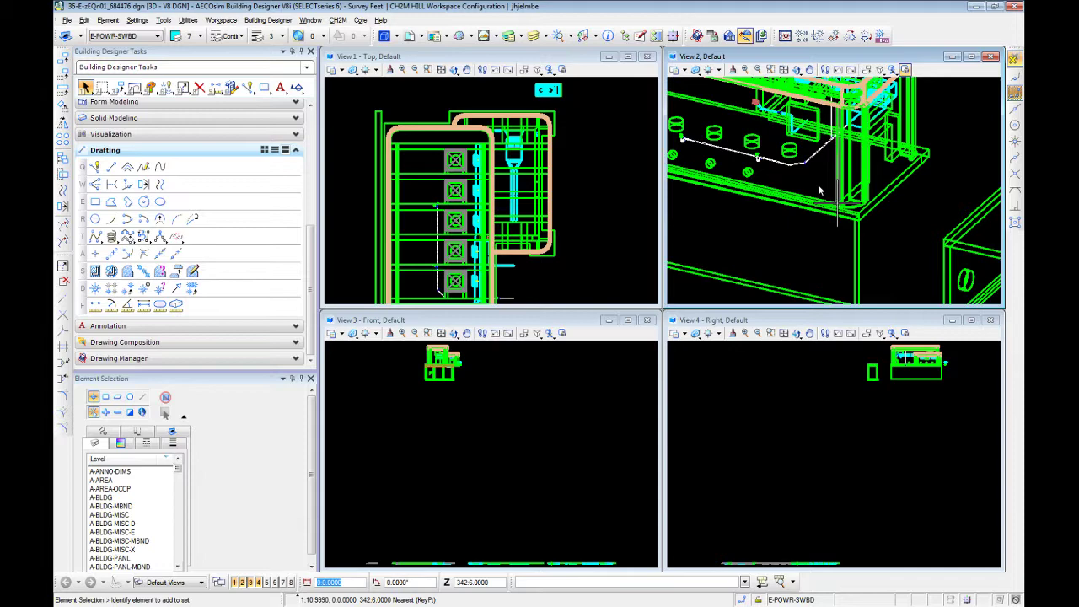
scroll(818, 190, "up", 2)
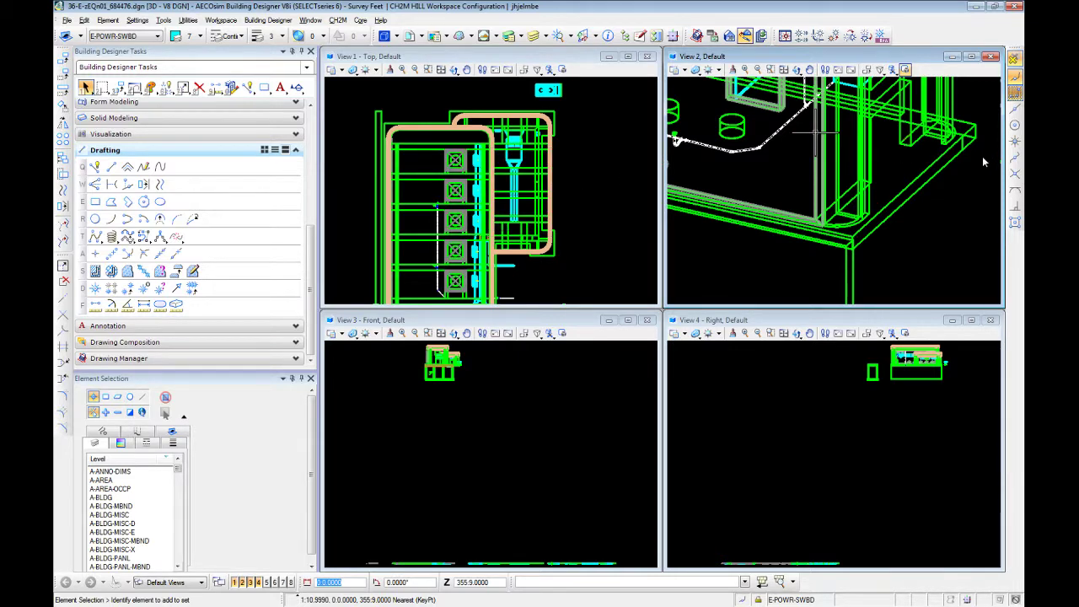
Activate Multi-snap 1 and examine the snap modes of the three multi-snap sets in its settings
left_click(1016, 224)
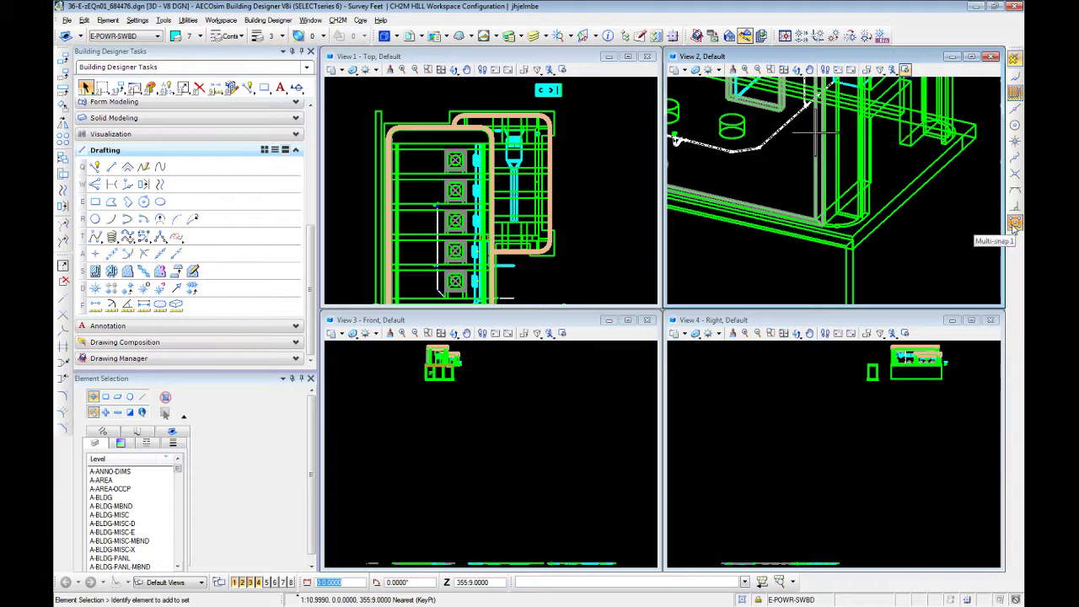
right_click(1015, 222)
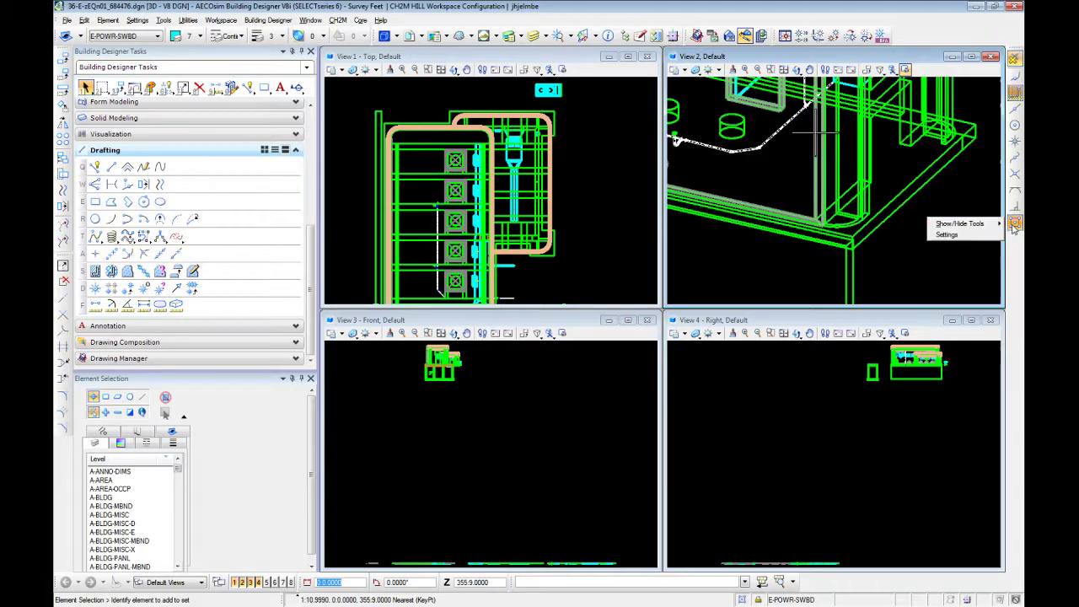
left_click(961, 235)
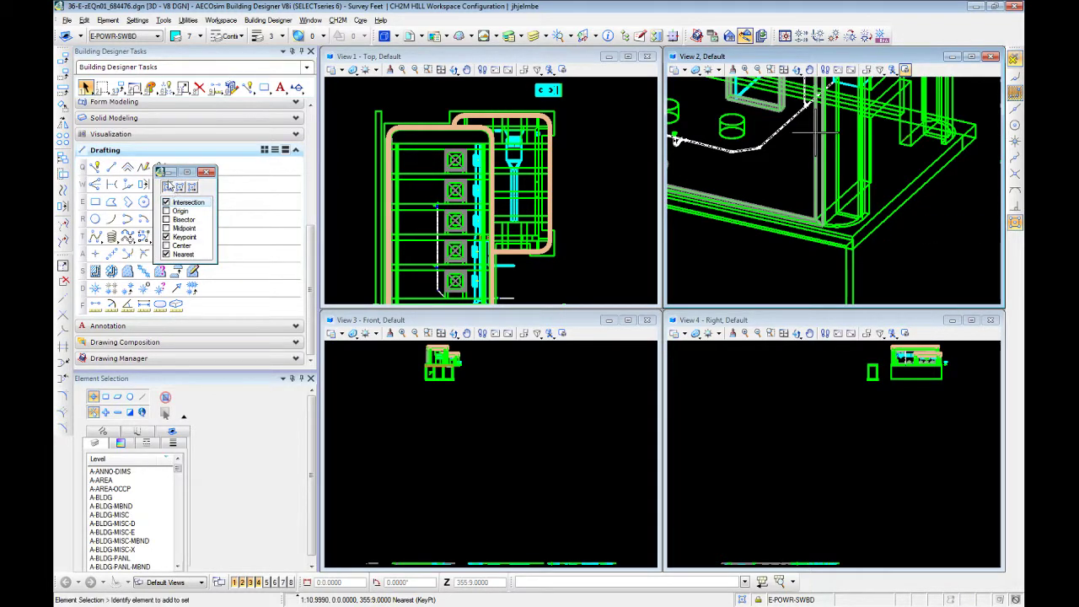
left_click(179, 188)
left_click(192, 187)
left_click(167, 187)
left_click(192, 186)
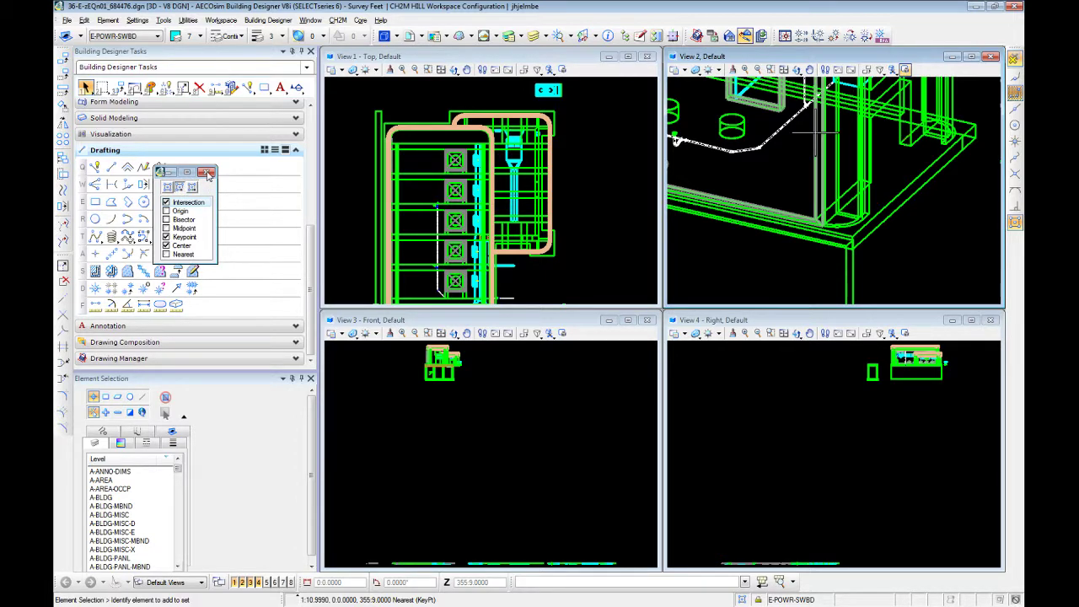
left_click(209, 173)
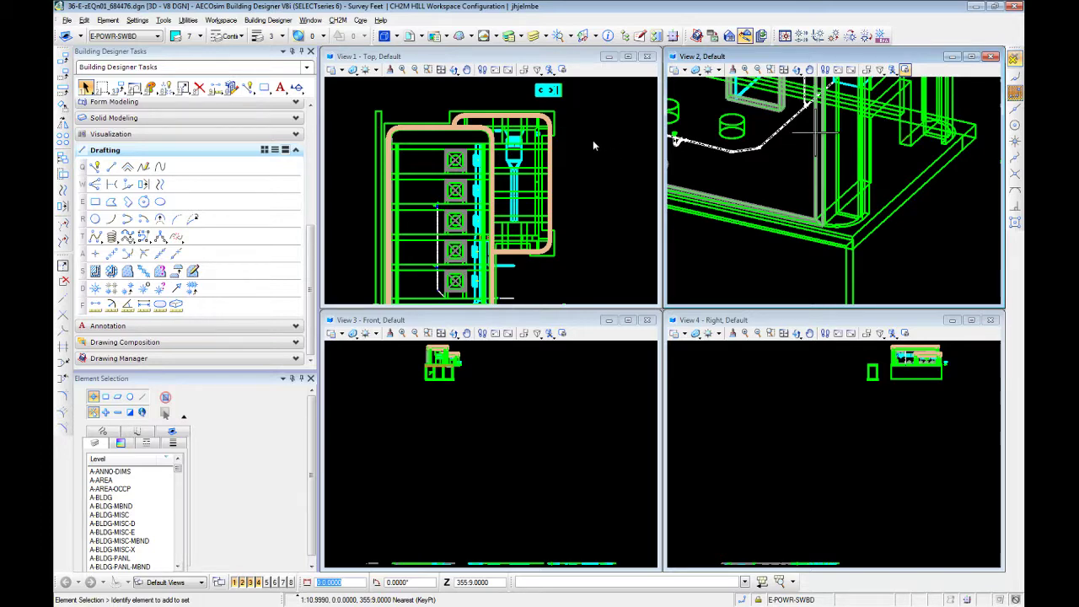
Remove the referenced 3D building model from the four views
scroll(593, 143, "down", 2)
scroll(593, 141, "up", 2)
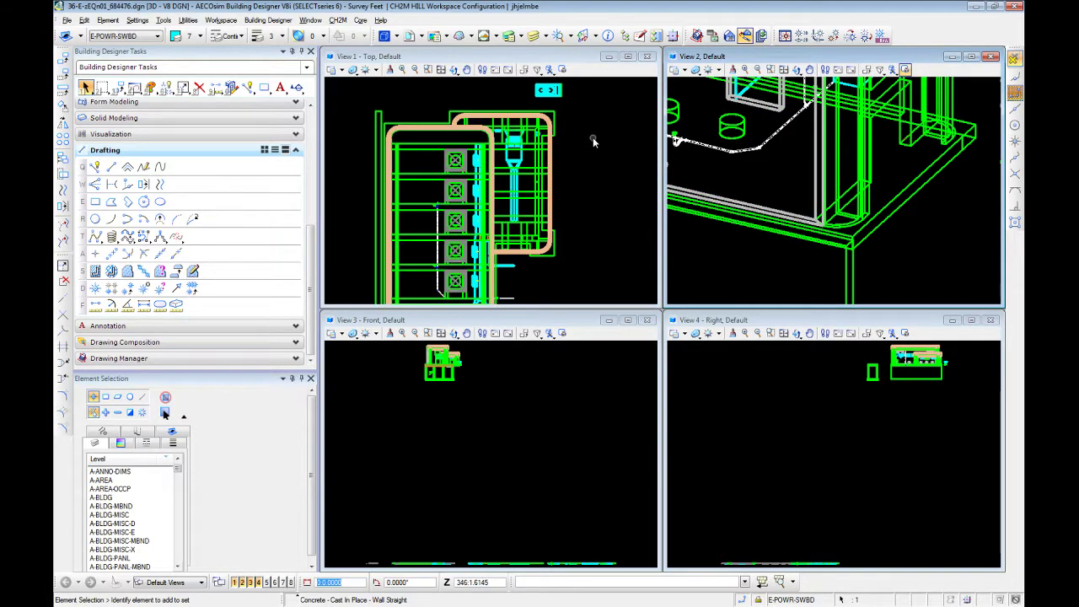
scroll(592, 139, "down", 3)
scroll(592, 139, "up", 1)
middle_click_drag(596, 170, 574, 168)
right_click(574, 168)
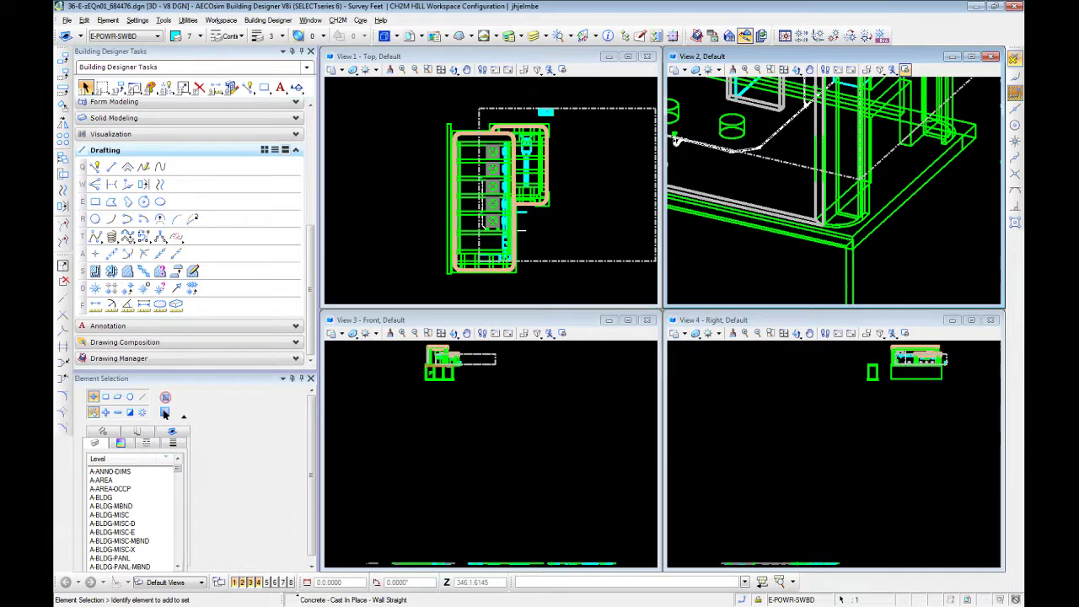
key("Delete")
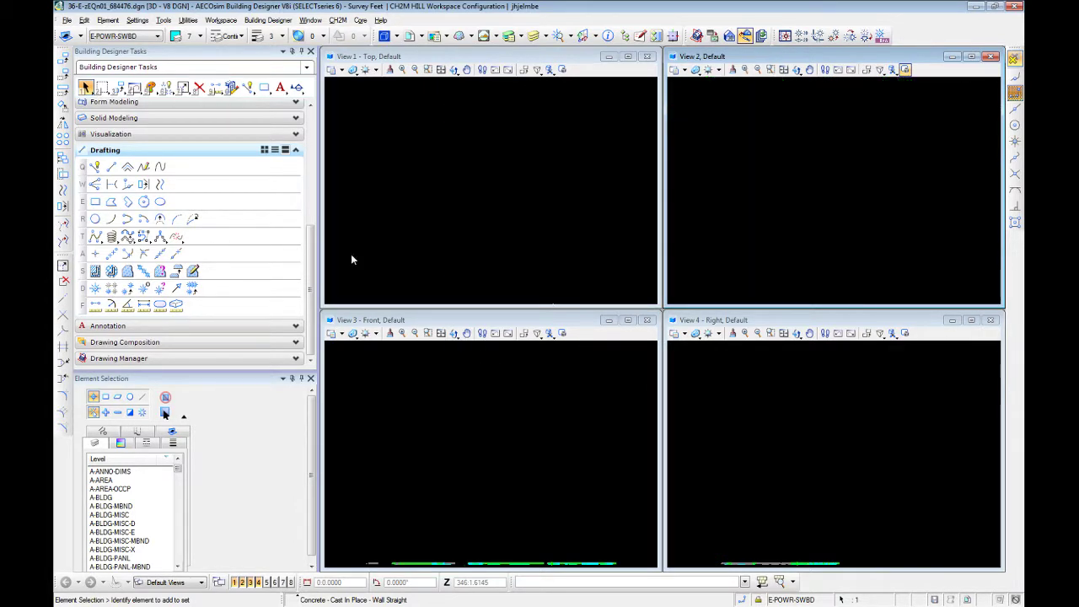
Examine the electrical room and adjoining pump area of the flat floor plan in the Top view
middle_click(429, 223)
middle_click(429, 222)
scroll(408, 249, "up", 2)
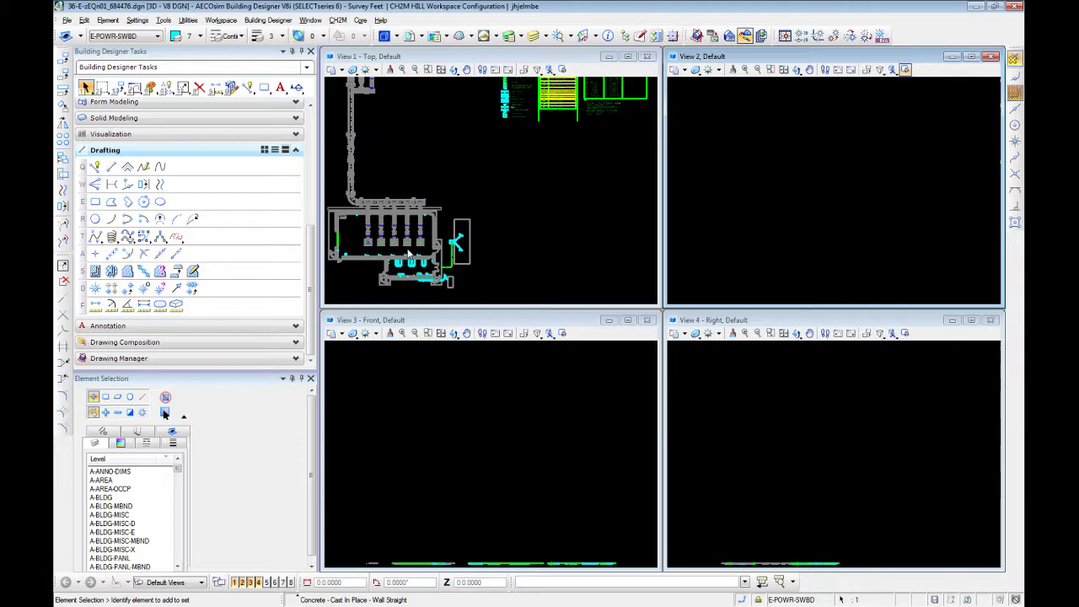
scroll(409, 273, "up", 4)
middle_click_drag(430, 246, 456, 205)
scroll(455, 205, "down", 2)
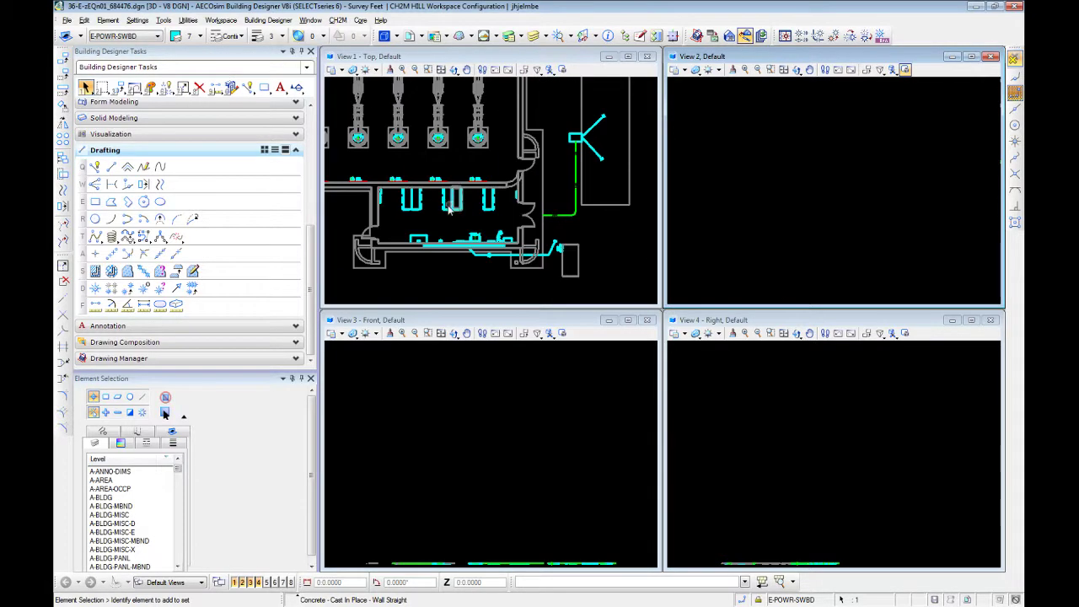
scroll(449, 210, "up", 2)
scroll(477, 214, "down", 2)
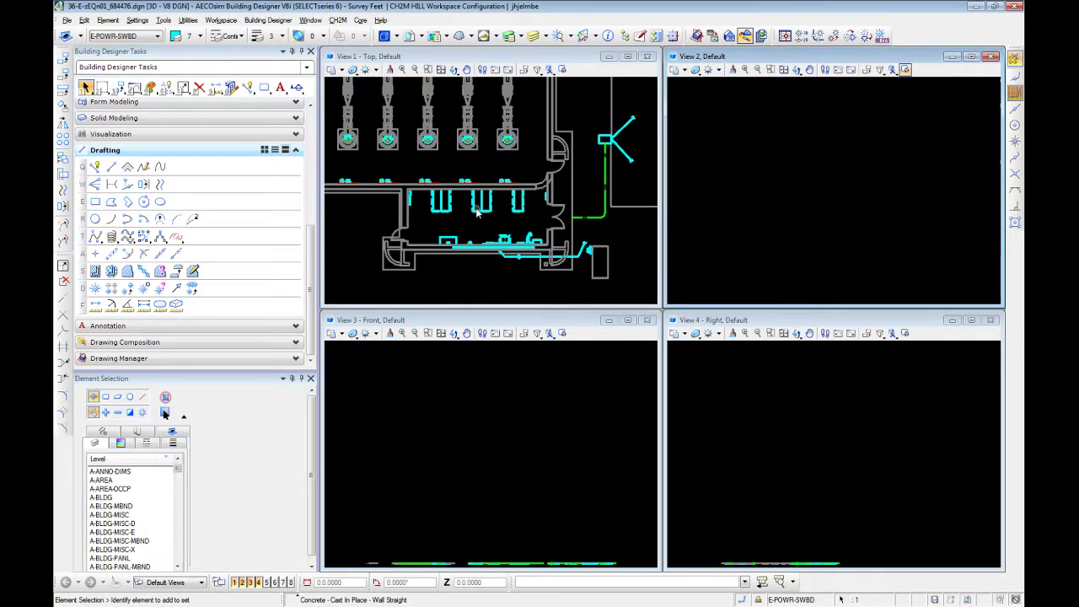
Fit view 2, the Right view and the Front view, then zoom view 2 in on the flat floor plan
middle_click(886, 241)
middle_click(886, 241)
left_click(771, 333)
left_click(768, 403)
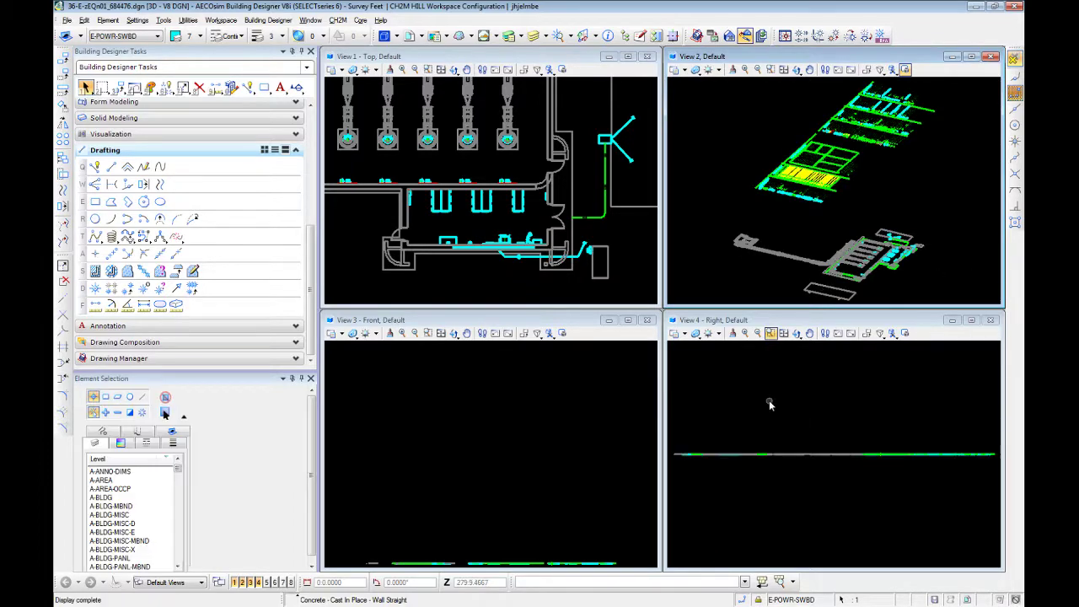
left_click(590, 454)
scroll(860, 251, "up", 3)
middle_click_drag(885, 255, 773, 180)
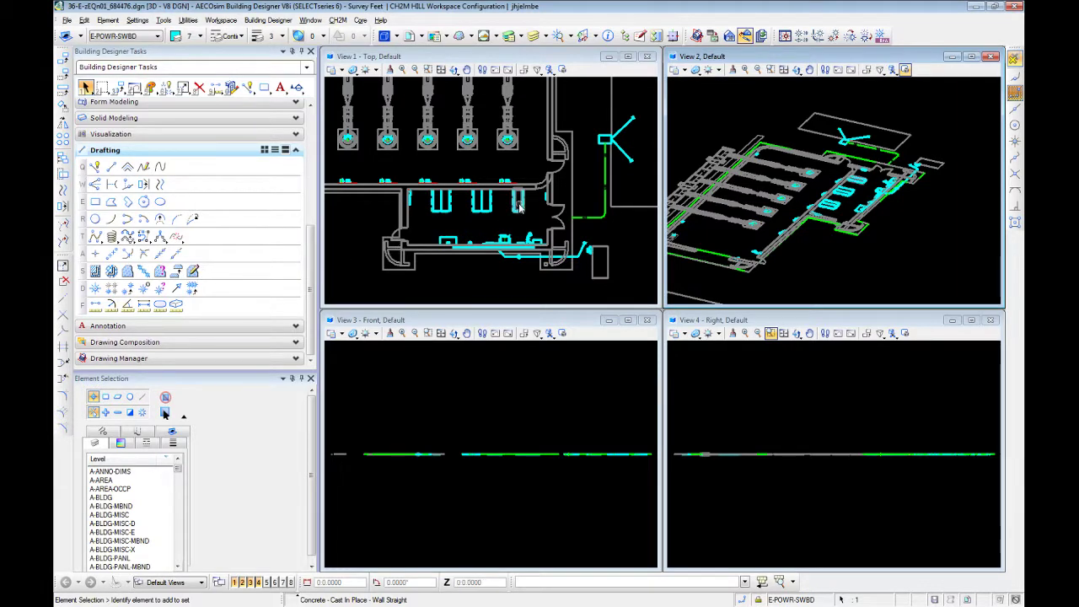
left_click(465, 283)
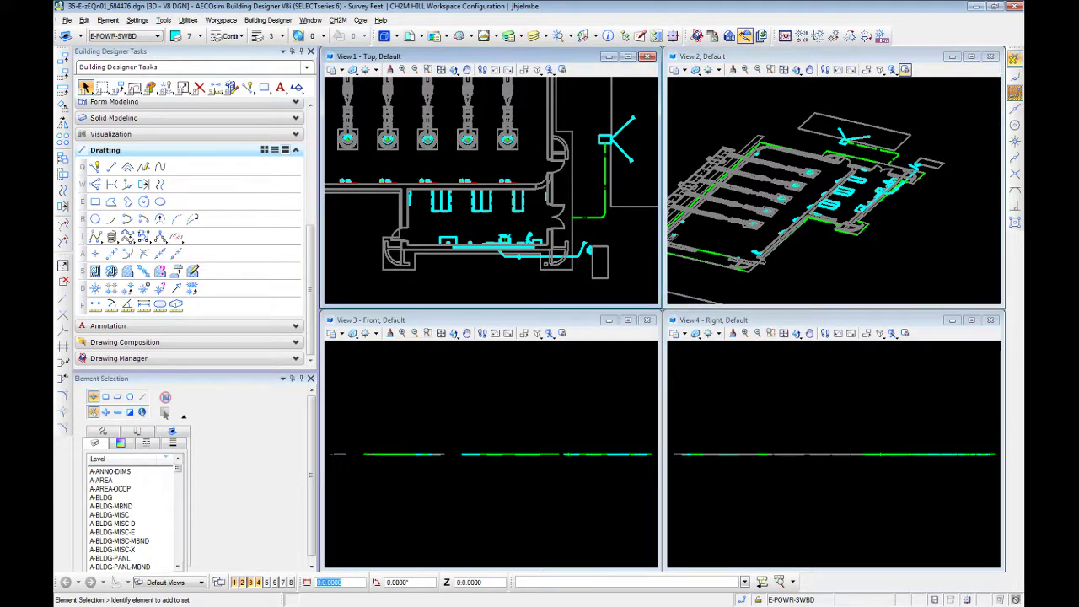